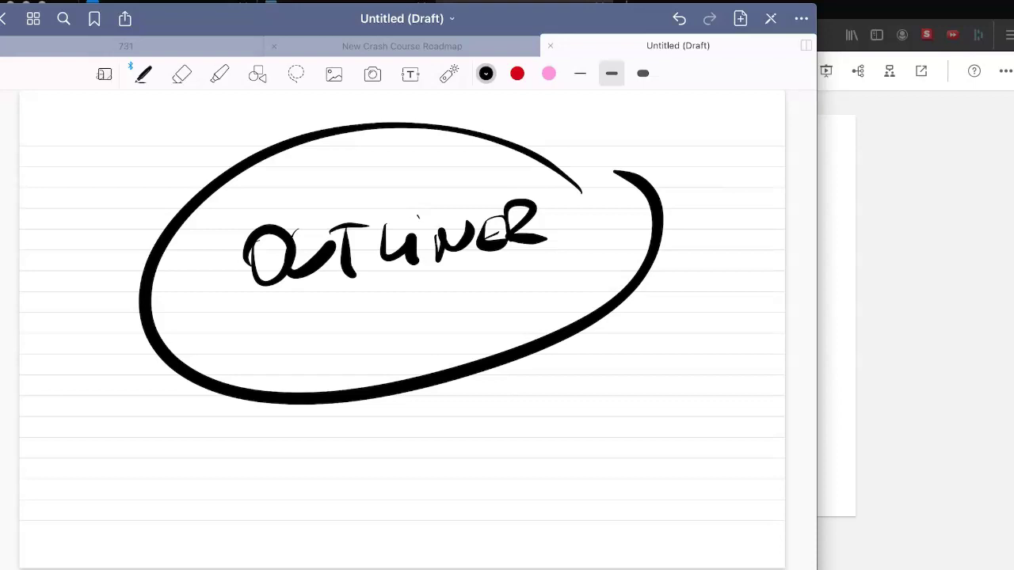
On a blank page, draw three large bullets, each followed by a thick text line, and enclose them in a hand-drawn page frame.
{"action": "scroll", "coordinate": [402, 330], "scroll_direction": "down", "scroll_amount": 10}
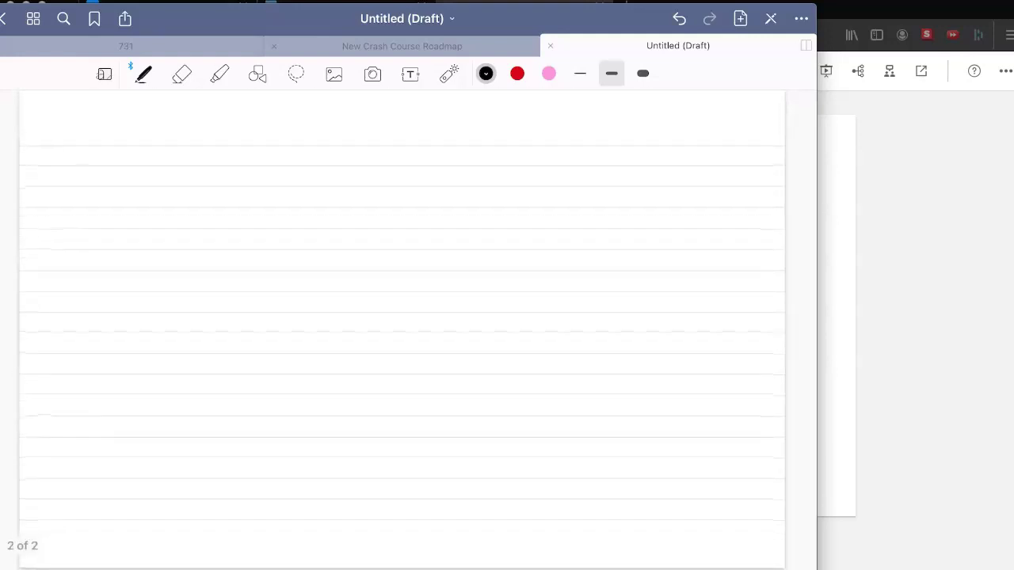
{"action": "mouse_move", "coordinate": [232, 509]}
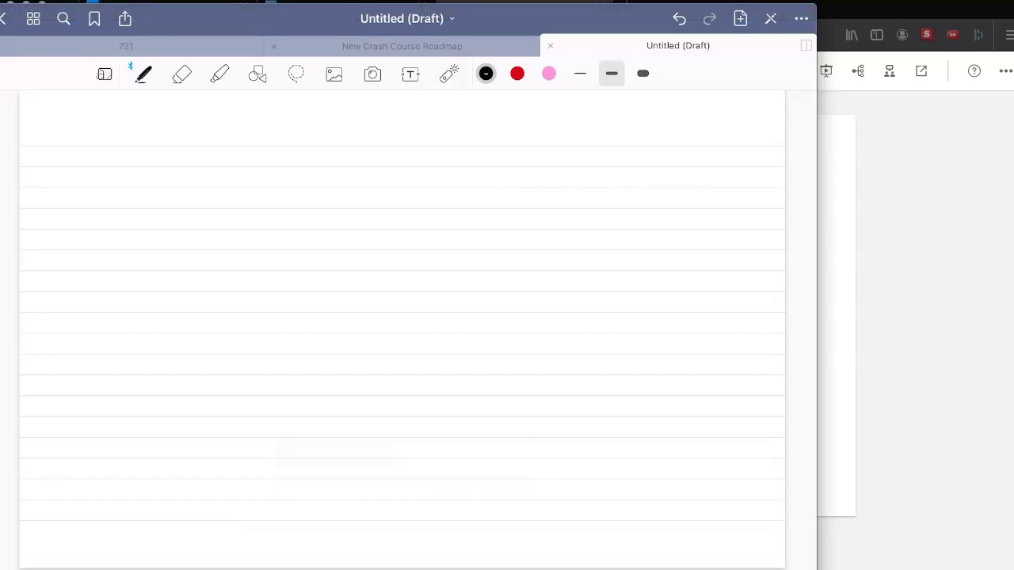
{"action": "left_click_drag", "start_coordinate": [278, 176], "coordinate": [545, 175]}
{"action": "mouse_move", "coordinate": [278, 244]}
{"action": "left_mouse_down"}
{"action": "mouse_move", "coordinate": [586, 242]}
{"action": "mouse_move", "coordinate": [287, 233]}
{"action": "left_mouse_up"}
{"action": "mouse_move", "coordinate": [270, 304]}
{"action": "left_mouse_down"}
{"action": "mouse_move", "coordinate": [282, 291]}
{"action": "mouse_move", "coordinate": [279, 301]}
{"action": "left_mouse_up"}
{"action": "left_click_drag", "start_coordinate": [307, 310], "coordinate": [489, 308]}
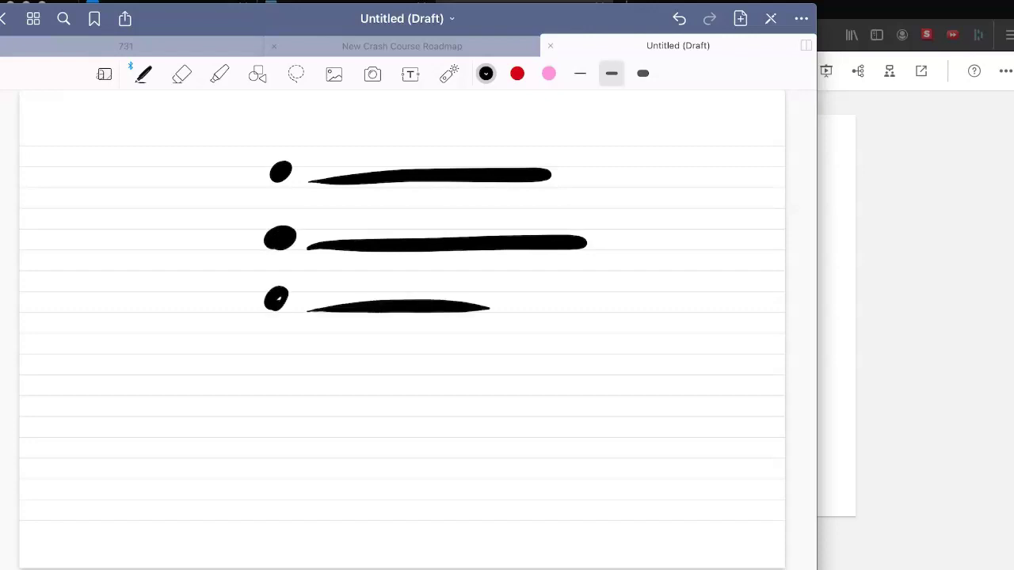
{"action": "mouse_move", "coordinate": [224, 115]}
{"action": "left_mouse_down"}
{"action": "mouse_move", "coordinate": [238, 458]}
{"action": "mouse_move", "coordinate": [633, 248]}
{"action": "mouse_move", "coordinate": [248, 512]}
{"action": "left_mouse_up"}
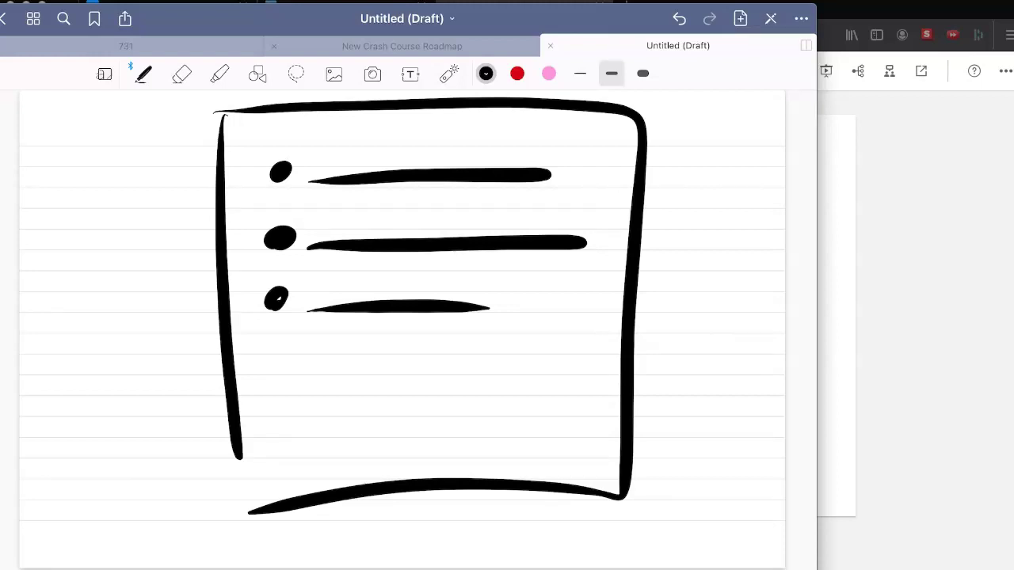
Draw three progressively indented sub-bullets with lines under the third bullet, plus a small filled triangle beside that bullet's line.
{"action": "left_click_drag", "start_coordinate": [317, 344], "coordinate": [323, 346]}
{"action": "left_click_drag", "start_coordinate": [365, 356], "coordinate": [485, 351]}
{"action": "left_click_drag", "start_coordinate": [334, 387], "coordinate": [337, 387]}
{"action": "left_click_drag", "start_coordinate": [372, 396], "coordinate": [502, 387]}
{"action": "left_click", "coordinate": [375, 423]}
{"action": "left_click_drag", "start_coordinate": [418, 426], "coordinate": [515, 421]}
{"action": "left_click_drag", "start_coordinate": [578, 301], "coordinate": [587, 309]}
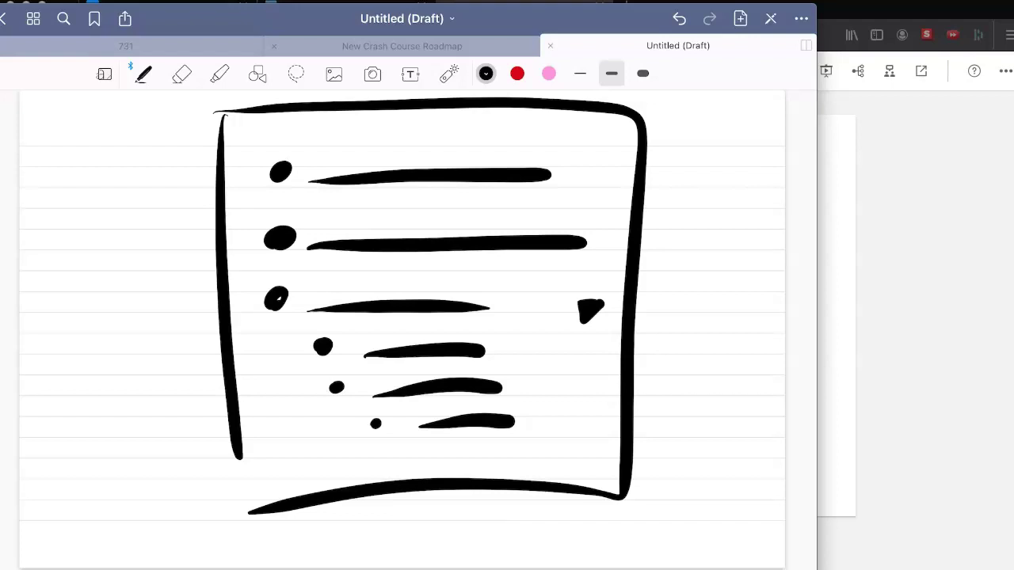
Handwrite the word BRAINSTORM on the next page and enclose it in a large oval.
{"action": "scroll", "coordinate": [402, 329], "scroll_direction": "down", "scroll_amount": 10}
{"action": "left_click", "coordinate": [401, 356]}
{"action": "mouse_move", "coordinate": [220, 224]}
{"action": "left_mouse_down"}
{"action": "mouse_move", "coordinate": [222, 272]}
{"action": "mouse_move", "coordinate": [240, 252]}
{"action": "mouse_move", "coordinate": [228, 279]}
{"action": "left_mouse_up"}
{"action": "left_click_drag", "start_coordinate": [258, 222], "coordinate": [243, 275]}
{"action": "mouse_move", "coordinate": [293, 233]}
{"action": "left_mouse_down"}
{"action": "mouse_move", "coordinate": [274, 269]}
{"action": "mouse_move", "coordinate": [323, 268]}
{"action": "mouse_move", "coordinate": [333, 224]}
{"action": "left_mouse_up"}
{"action": "mouse_move", "coordinate": [372, 228]}
{"action": "left_mouse_down"}
{"action": "mouse_move", "coordinate": [348, 264]}
{"action": "mouse_move", "coordinate": [412, 228]}
{"action": "left_mouse_up"}
{"action": "left_click_drag", "start_coordinate": [385, 236], "coordinate": [388, 269]}
{"action": "mouse_move", "coordinate": [416, 219]}
{"action": "left_mouse_down"}
{"action": "mouse_move", "coordinate": [439, 261]}
{"action": "mouse_move", "coordinate": [453, 258]}
{"action": "left_mouse_up"}
{"action": "mouse_move", "coordinate": [458, 250]}
{"action": "left_mouse_down"}
{"action": "mouse_move", "coordinate": [483, 221]}
{"action": "mouse_move", "coordinate": [481, 267]}
{"action": "left_mouse_up"}
{"action": "mouse_move", "coordinate": [505, 214]}
{"action": "left_mouse_down"}
{"action": "mouse_move", "coordinate": [485, 192]}
{"action": "mouse_move", "coordinate": [495, 180]}
{"action": "mouse_move", "coordinate": [460, 173]}
{"action": "left_mouse_up"}
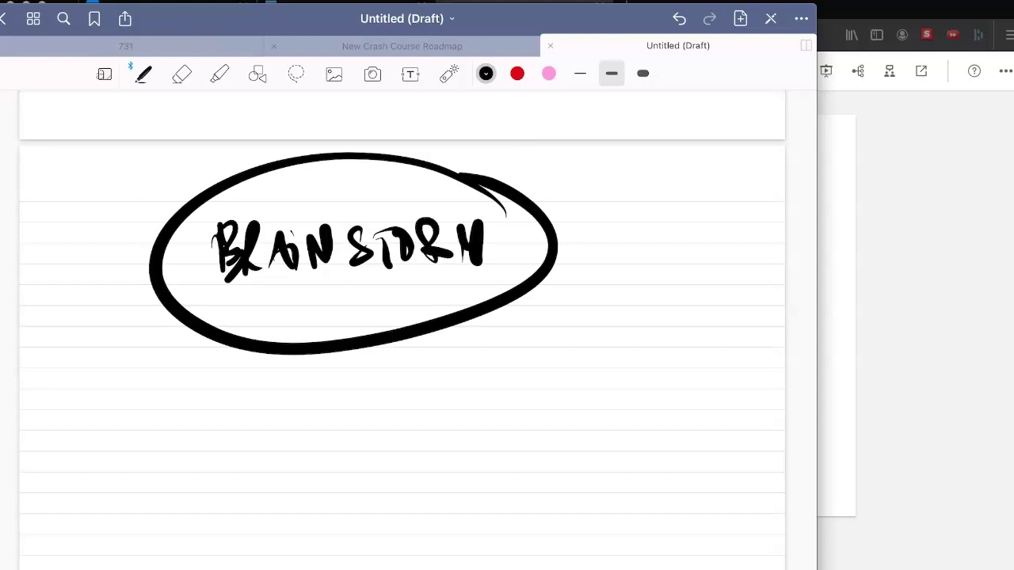
Sketch a partial outline page beside the BRAINSTORM oval, with a side edge, a top edge and two bulleted lines.
{"action": "mouse_move", "coordinate": [627, 232]}
{"action": "left_mouse_down"}
{"action": "mouse_move", "coordinate": [639, 473]}
{"action": "mouse_move", "coordinate": [726, 217]}
{"action": "left_mouse_up"}
{"action": "left_click_drag", "start_coordinate": [646, 274], "coordinate": [724, 280]}
{"action": "left_click_drag", "start_coordinate": [670, 329], "coordinate": [661, 340]}
{"action": "left_click_drag", "start_coordinate": [702, 342], "coordinate": [754, 338]}
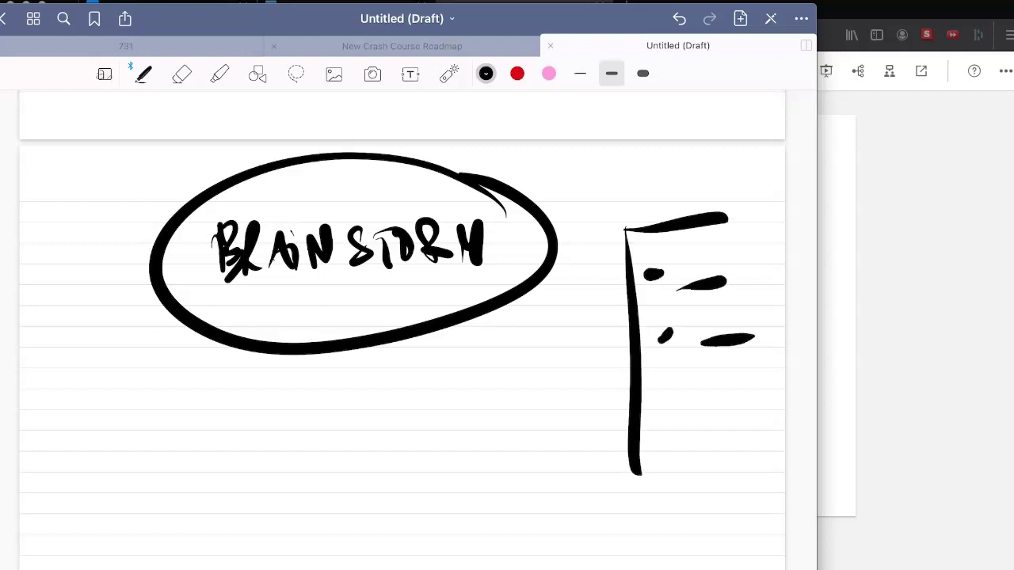
{"action": "left_click_drag", "start_coordinate": [713, 222], "coordinate": [756, 219]}
Draw a magnifying glass around the second bullet of the small outline and thicken both bullets.
{"action": "left_click_drag", "start_coordinate": [673, 310], "coordinate": [637, 311]}
{"action": "left_click_drag", "start_coordinate": [632, 365], "coordinate": [449, 480]}
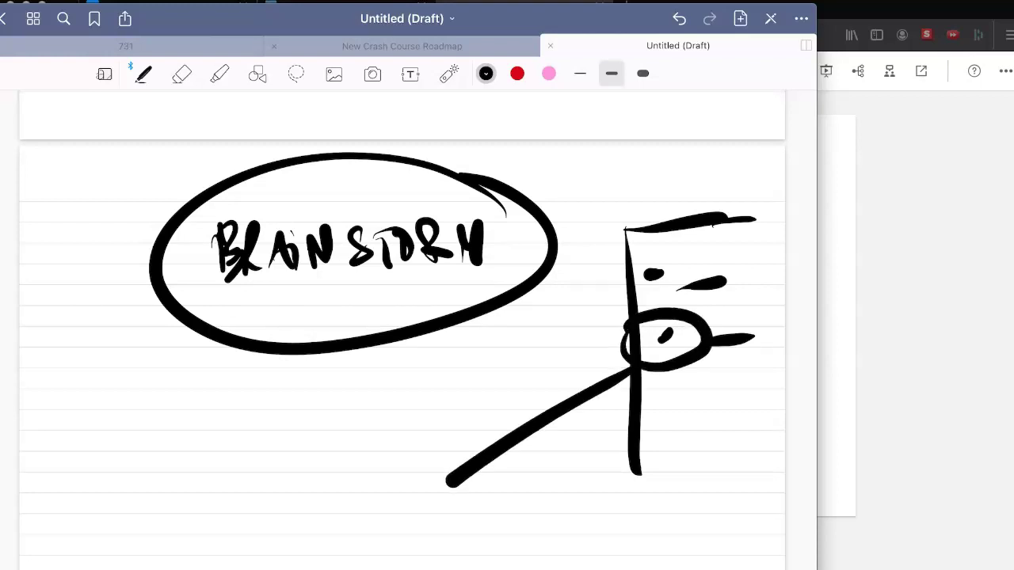
{"action": "mouse_move", "coordinate": [657, 339]}
{"action": "left_mouse_down"}
{"action": "mouse_move", "coordinate": [670, 336]}
{"action": "mouse_move", "coordinate": [654, 340]}
{"action": "left_mouse_up"}
{"action": "mouse_move", "coordinate": [649, 277]}
{"action": "left_mouse_down"}
{"action": "mouse_move", "coordinate": [667, 267]}
{"action": "mouse_move", "coordinate": [735, 281]}
{"action": "left_mouse_up"}
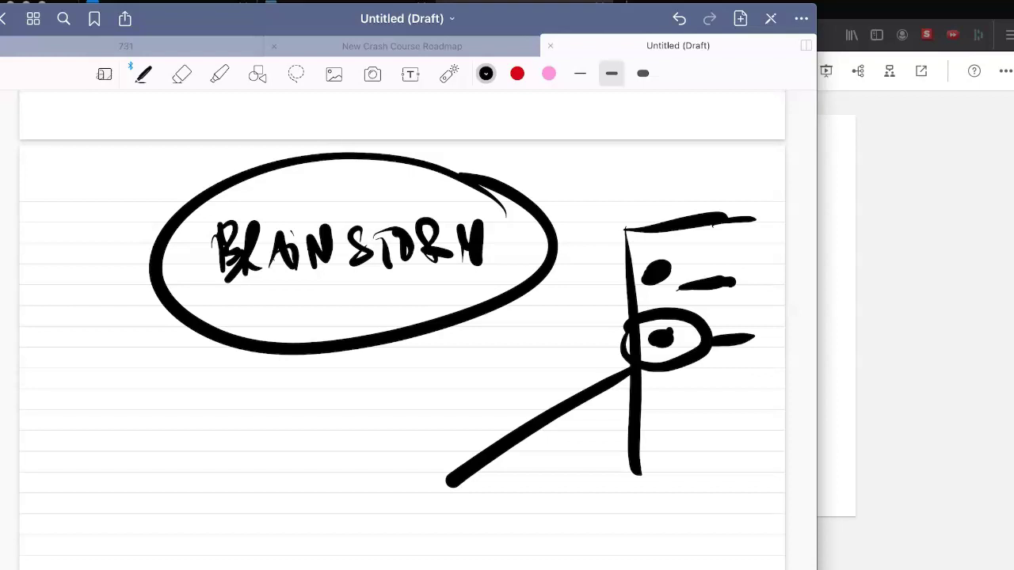
Add two more bulleted lines to the small outline, circle the last one in red and draw a red arrow from it to the first line.
{"action": "left_click_drag", "start_coordinate": [663, 389], "coordinate": [740, 397]}
{"action": "mouse_move", "coordinate": [680, 428]}
{"action": "left_mouse_down"}
{"action": "mouse_move", "coordinate": [757, 429]}
{"action": "mouse_move", "coordinate": [748, 420]}
{"action": "mouse_move", "coordinate": [754, 276]}
{"action": "mouse_move", "coordinate": [758, 291]}
{"action": "mouse_move", "coordinate": [742, 295]}
{"action": "left_mouse_up"}
{"action": "left_click", "coordinate": [516, 73]}
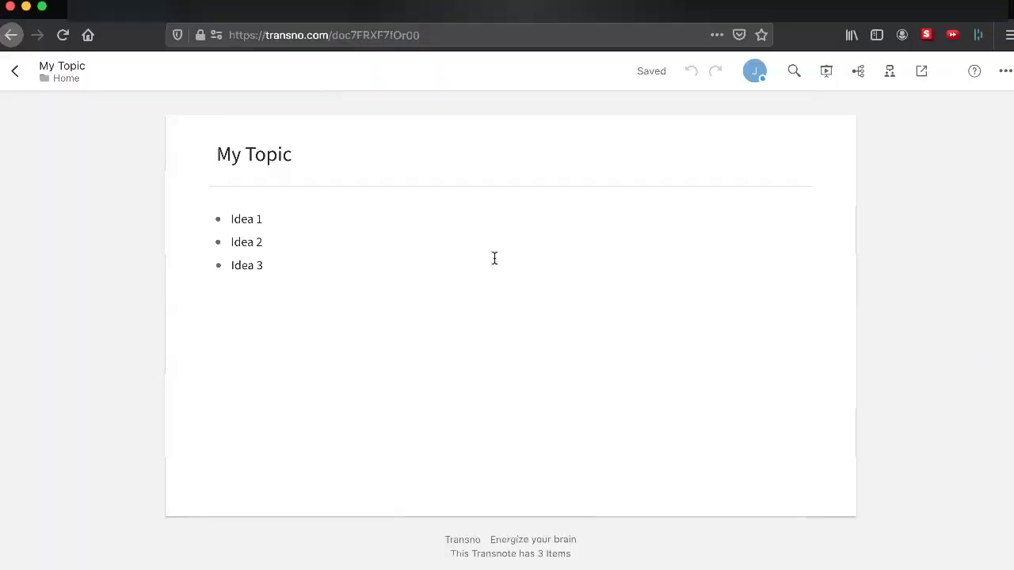
Switch to the Transno outline My Topic and add the items aoidj, apoidjwa and oidijwqjid after Idea 1.
{"action": "mouse_move", "coordinate": [348, 157]}
{"action": "left_mouse_down"}
{"action": "mouse_move", "coordinate": [209, 150]}
{"action": "mouse_move", "coordinate": [359, 158]}
{"action": "left_mouse_up"}
{"action": "left_click", "coordinate": [359, 159]}
{"action": "left_click", "coordinate": [305, 221]}
{"action": "key", "text": "Return"}
{"action": "type", "text": "aoidj"}
{"action": "key", "text": "Return"}
{"action": "type", "text": "apoidjwa"}
{"action": "key", "text": "Return"}
{"action": "type", "text": "oidijwqjid"}
{"action": "key", "text": "Return"}
Nest the new items in a cascade: aoidj under Idea 1, apoidjwa under aoidj, and oidijwqjid under apoidjwa.
{"action": "left_click", "coordinate": [274, 290]}
{"action": "key", "text": "Tab"}
{"action": "left_click", "coordinate": [256, 267]}
{"action": "key", "text": "Tab"}
{"action": "left_click", "coordinate": [248, 250]}
{"action": "key", "text": "Tab"}
{"action": "left_click", "coordinate": [278, 262]}
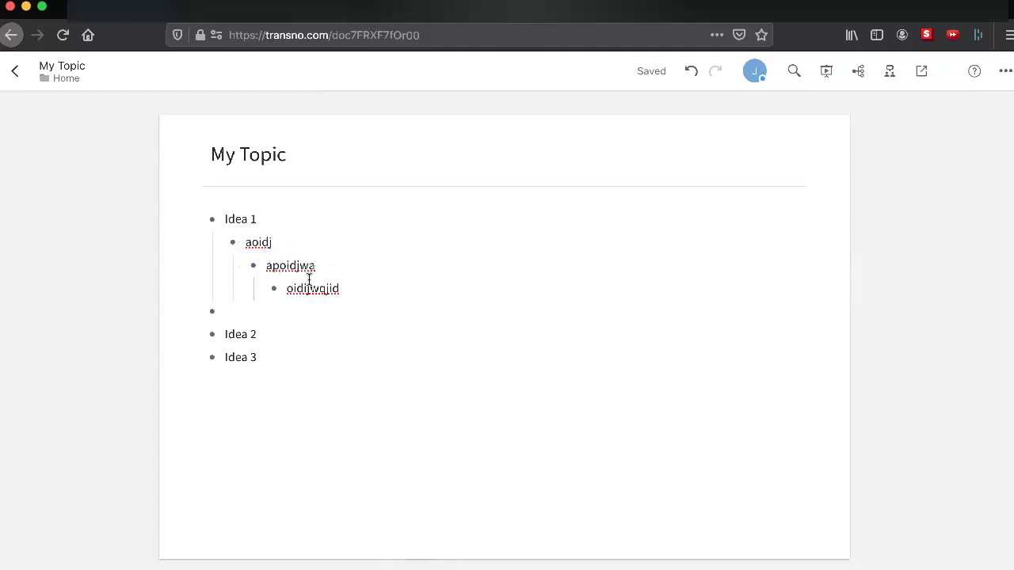
Outdent the apoidjwa and oidijwqjid items and indent them back to their nested levels.
{"action": "key", "text": "shift+Tab"}
{"action": "left_click", "coordinate": [290, 288]}
{"action": "key", "text": "shift+Tab"}
{"action": "left_click", "coordinate": [301, 269]}
{"action": "key", "text": "Tab"}
{"action": "left_click", "coordinate": [315, 284]}
{"action": "key", "text": "Tab"}
{"action": "key", "text": "Tab"}
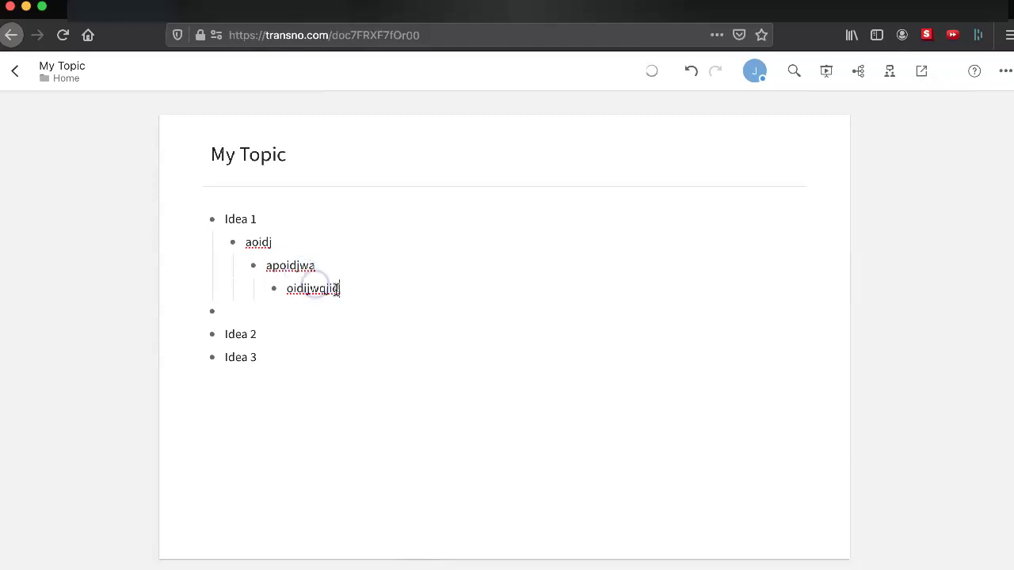
Collapse the aoidj item and expand it again within the focused view of Idea 1.
{"action": "left_click", "coordinate": [220, 242]}
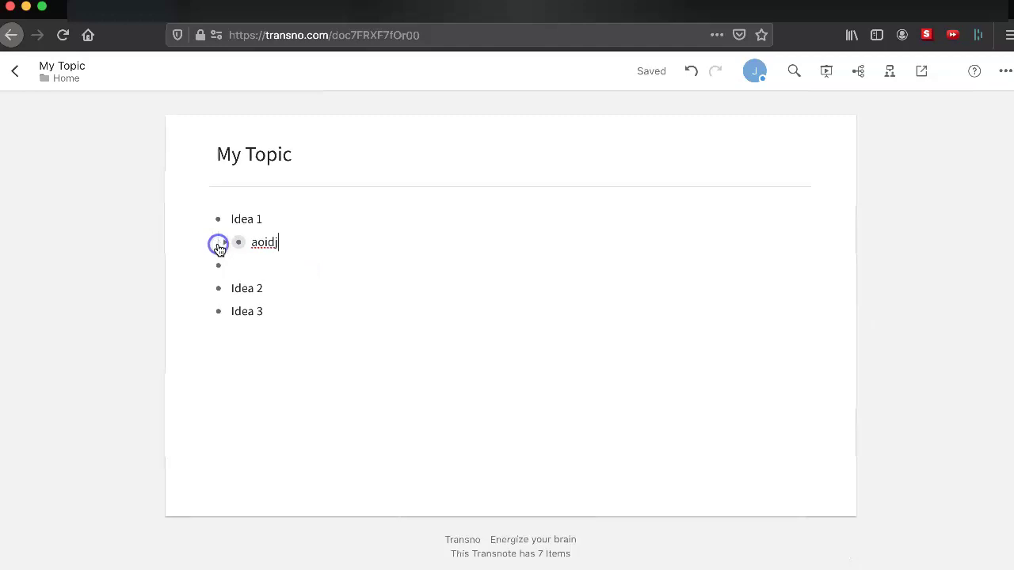
{"action": "left_click", "coordinate": [218, 221]}
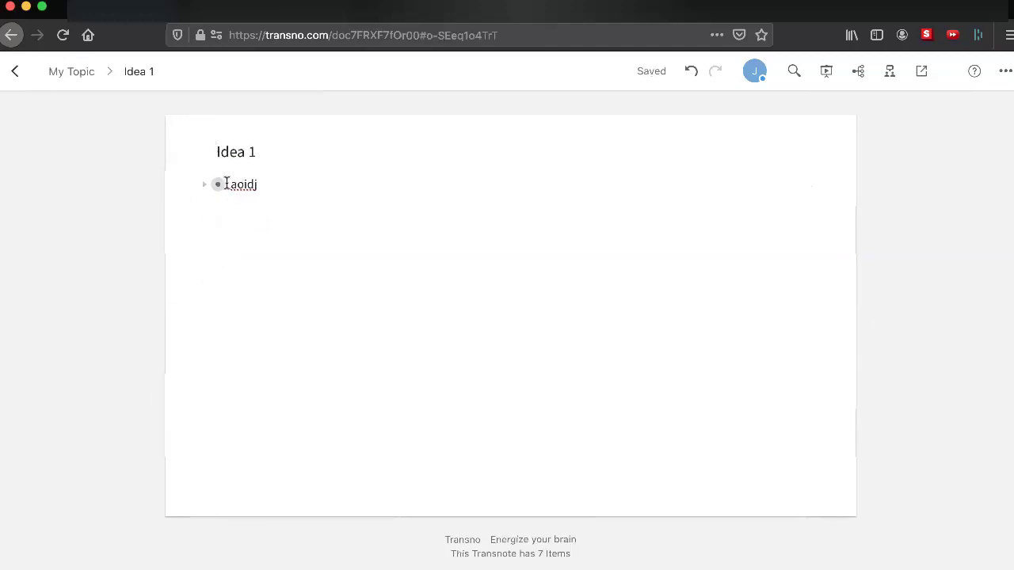
{"action": "left_click", "coordinate": [205, 184]}
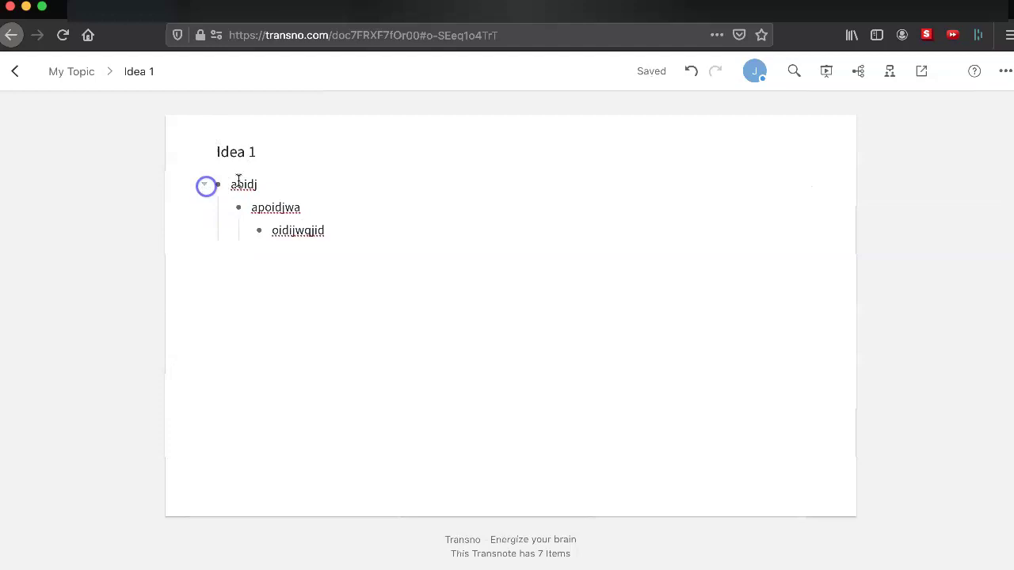
Focus the outline on the aoidj item and drill down into its child apoidjwa.
{"action": "left_click", "coordinate": [360, 328]}
{"action": "left_click", "coordinate": [220, 184]}
{"action": "left_click", "coordinate": [219, 185]}
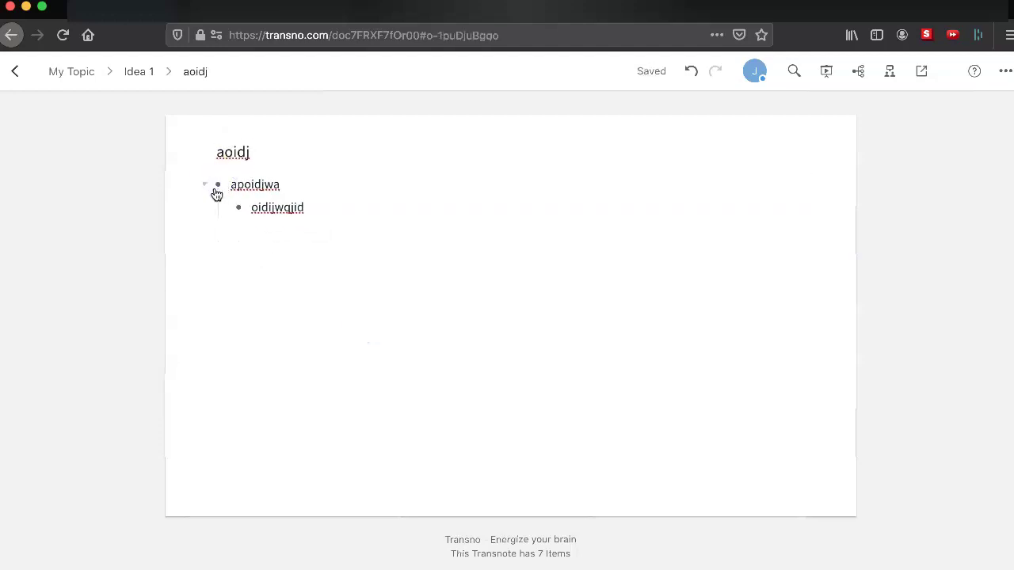
{"action": "left_click", "coordinate": [218, 187]}
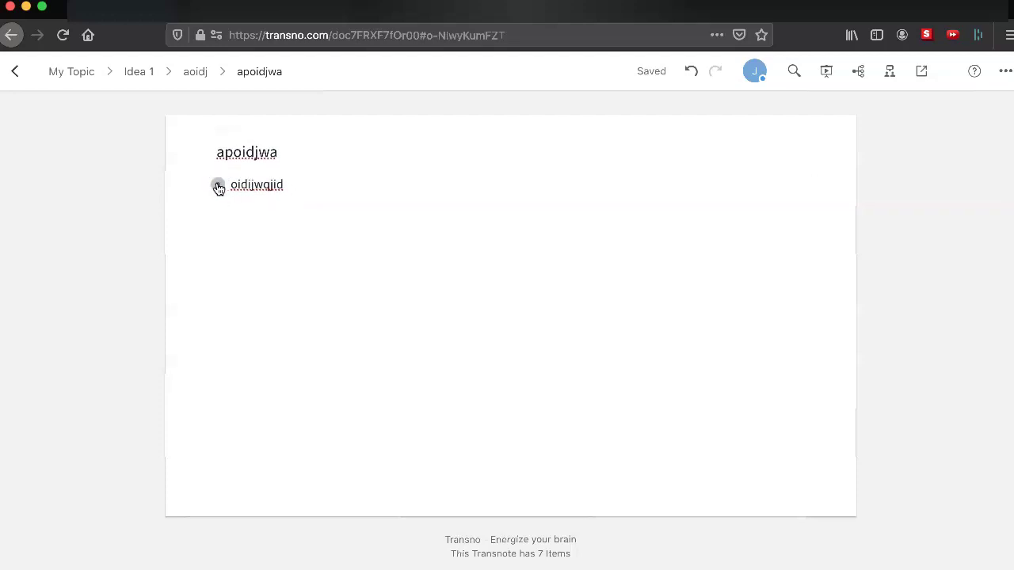
Return through the parent levels to the focused view of Idea 1 and select all items nested beneath it.
{"action": "left_click", "coordinate": [243, 79]}
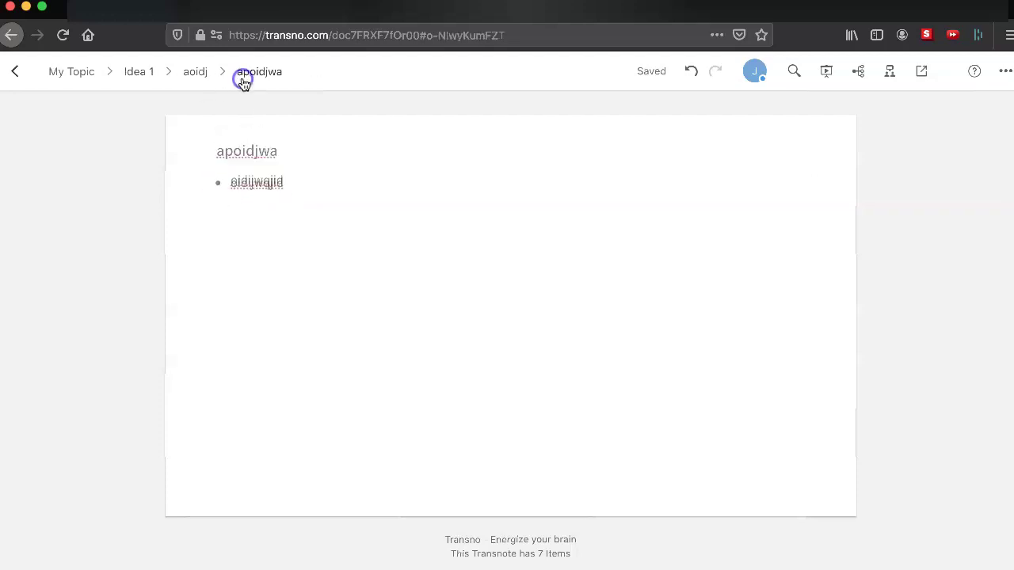
{"action": "left_click", "coordinate": [195, 77]}
{"action": "left_click", "coordinate": [145, 76]}
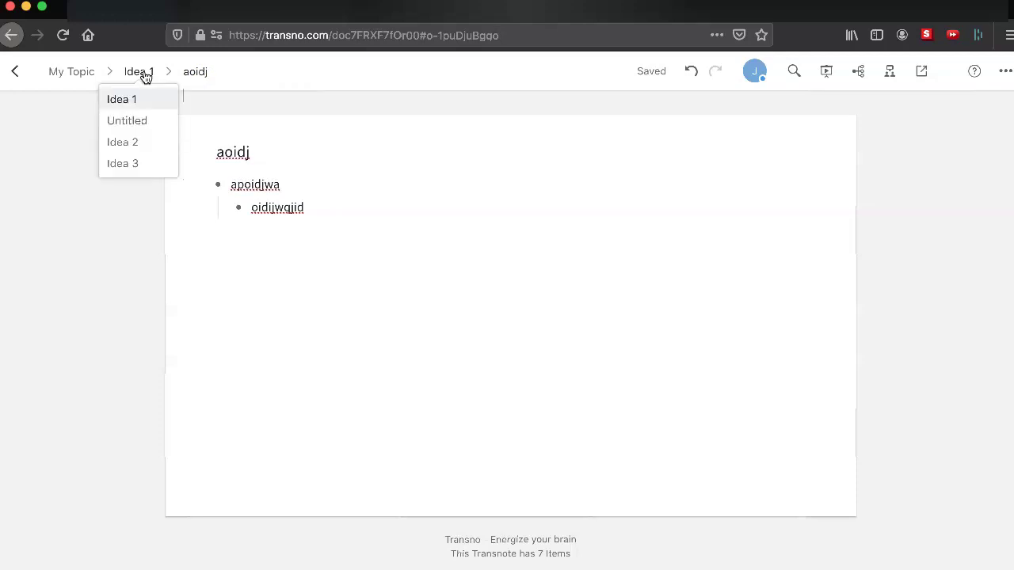
{"action": "left_click", "coordinate": [271, 247]}
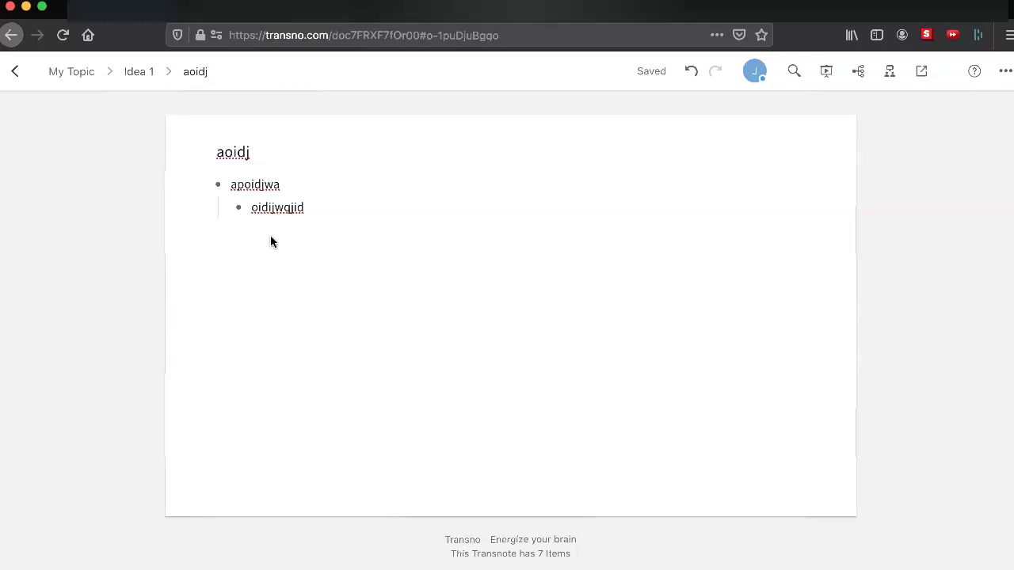
{"action": "left_click", "coordinate": [150, 72]}
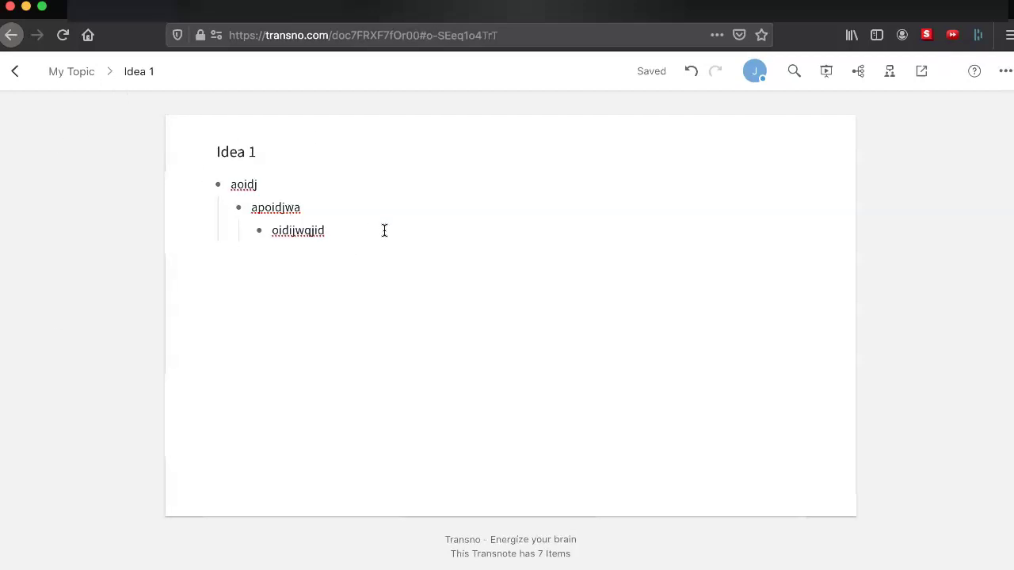
{"action": "left_click_drag", "start_coordinate": [385, 229], "coordinate": [203, 158]}
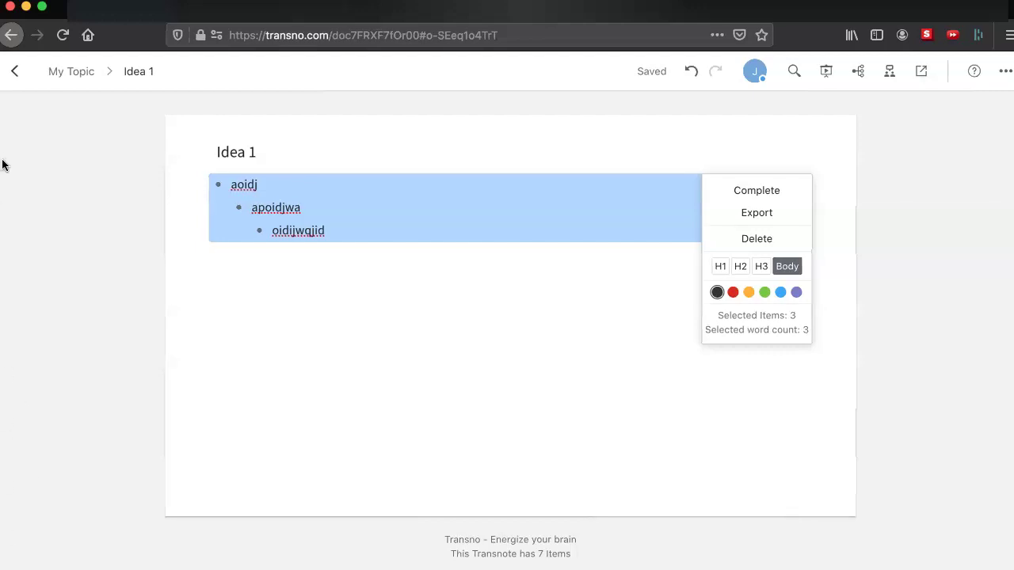
Switch back to GoodNotes and handwrite CRITERIA in black at the top of a blank page, enclosed in an oval.
{"action": "key", "text": "super+Tab"}
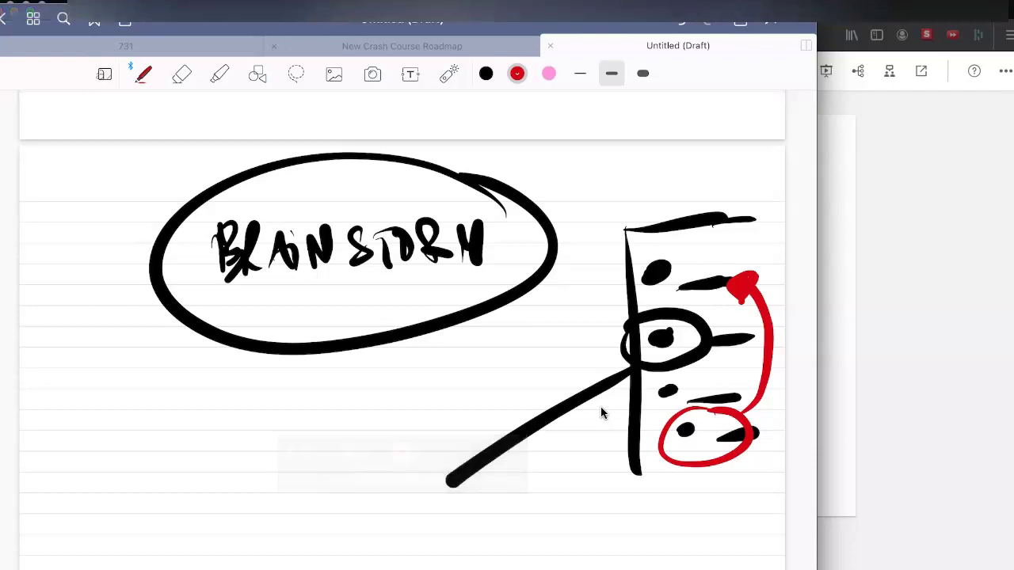
{"action": "scroll", "coordinate": [601, 410], "scroll_direction": "down", "scroll_amount": 15}
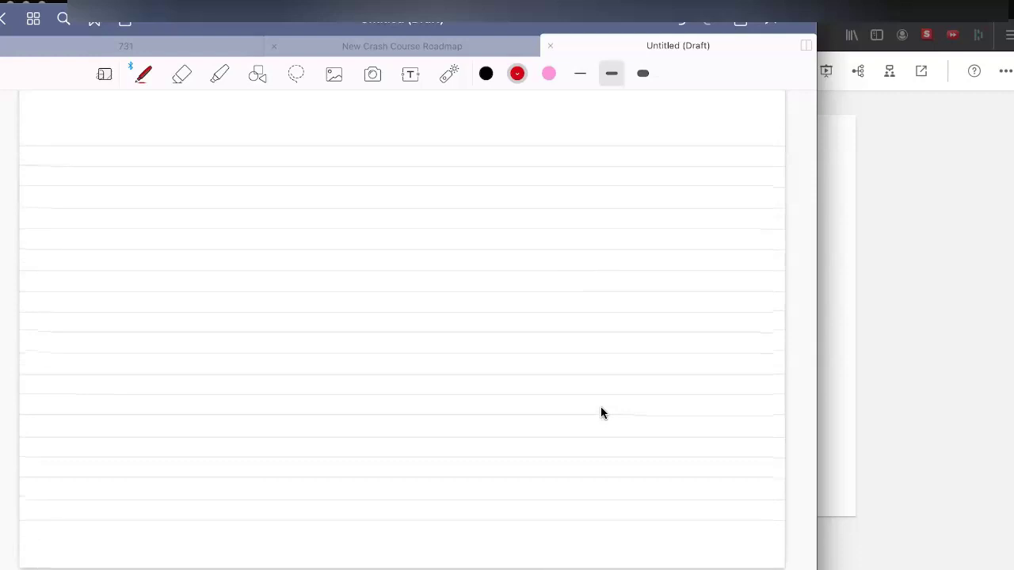
{"action": "left_click", "coordinate": [486, 72]}
{"action": "mouse_move", "coordinate": [344, 137]}
{"action": "left_mouse_down"}
{"action": "mouse_move", "coordinate": [339, 170]}
{"action": "mouse_move", "coordinate": [431, 170]}
{"action": "left_mouse_up"}
{"action": "left_click_drag", "start_coordinate": [421, 128], "coordinate": [467, 163]}
{"action": "mouse_move", "coordinate": [464, 118]}
{"action": "left_mouse_down"}
{"action": "mouse_move", "coordinate": [502, 166]}
{"action": "mouse_move", "coordinate": [527, 127]}
{"action": "left_mouse_up"}
{"action": "left_click_drag", "start_coordinate": [476, 101], "coordinate": [561, 128]}
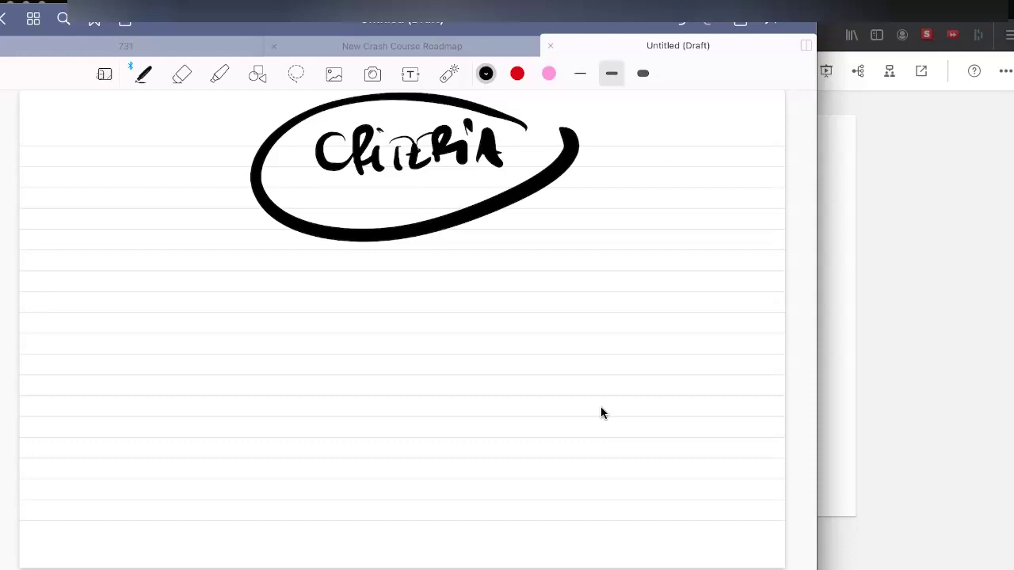
Draw a branch from the CRITERIA oval leading to a circled dollar sign.
{"action": "mouse_move", "coordinate": [341, 255]}
{"action": "left_mouse_down"}
{"action": "mouse_move", "coordinate": [214, 270]}
{"action": "mouse_move", "coordinate": [185, 331]}
{"action": "left_mouse_up"}
{"action": "mouse_move", "coordinate": [128, 347]}
{"action": "left_mouse_down"}
{"action": "mouse_move", "coordinate": [101, 393]}
{"action": "mouse_move", "coordinate": [121, 397]}
{"action": "left_mouse_up"}
{"action": "left_click_drag", "start_coordinate": [105, 321], "coordinate": [163, 365]}
{"action": "left_click_drag", "start_coordinate": [73, 339], "coordinate": [168, 369]}
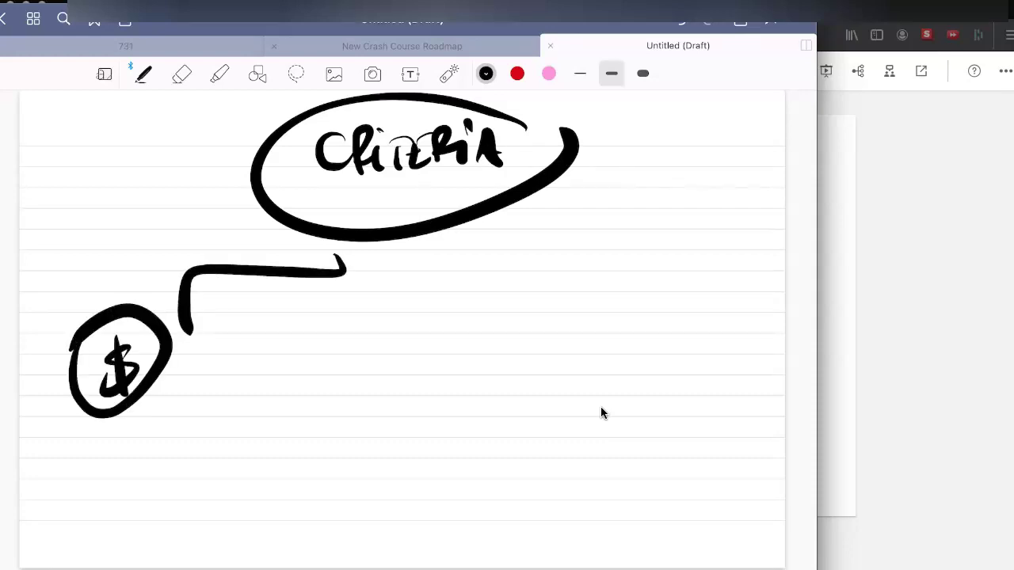
Draw a second branch below CRITERIA leading to sketches of a computer monitor and a phone.
{"action": "mouse_move", "coordinate": [343, 272]}
{"action": "left_mouse_down"}
{"action": "mouse_move", "coordinate": [344, 313]}
{"action": "mouse_move", "coordinate": [315, 380]}
{"action": "left_mouse_up"}
{"action": "left_click_drag", "start_coordinate": [319, 336], "coordinate": [358, 369]}
{"action": "mouse_move", "coordinate": [333, 380]}
{"action": "left_mouse_down"}
{"action": "mouse_move", "coordinate": [333, 404]}
{"action": "mouse_move", "coordinate": [356, 401]}
{"action": "left_mouse_up"}
{"action": "left_click_drag", "start_coordinate": [375, 348], "coordinate": [375, 393]}
{"action": "mouse_move", "coordinate": [369, 345]}
{"action": "left_mouse_down"}
{"action": "mouse_move", "coordinate": [401, 365]}
{"action": "mouse_move", "coordinate": [377, 393]}
{"action": "mouse_move", "coordinate": [384, 377]}
{"action": "left_mouse_up"}
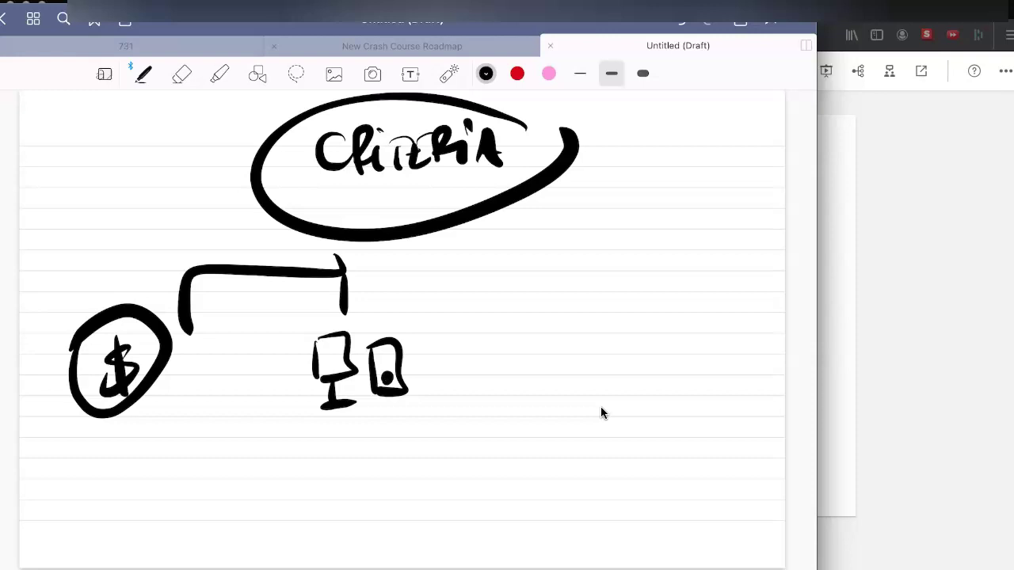
Extend the CRITERIA tree with a third branch leading to a pair of circular sync arrows.
{"action": "mouse_move", "coordinate": [345, 269]}
{"action": "left_mouse_down"}
{"action": "mouse_move", "coordinate": [543, 281]}
{"action": "mouse_move", "coordinate": [541, 298]}
{"action": "left_mouse_up"}
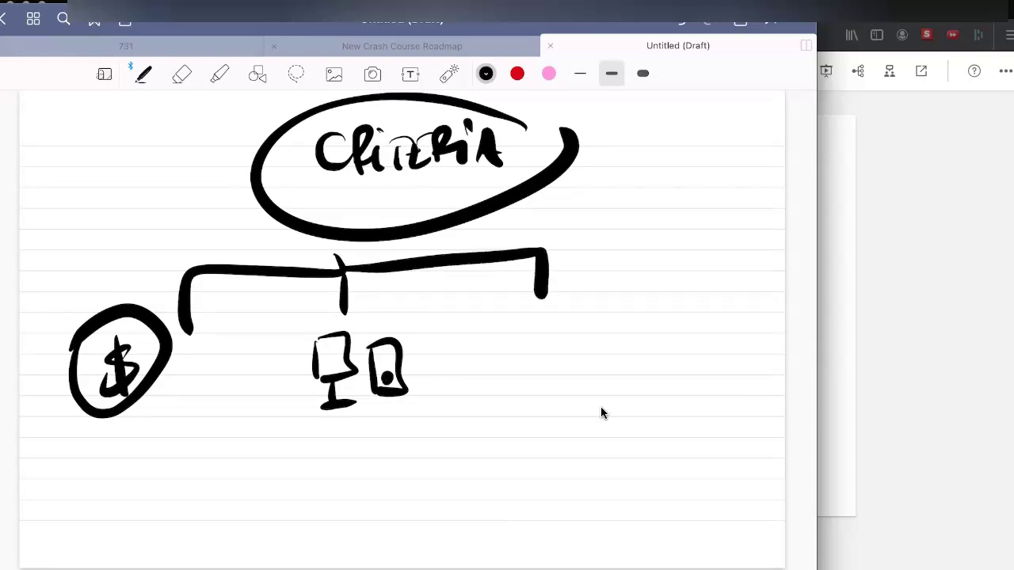
{"action": "left_click_drag", "start_coordinate": [488, 336], "coordinate": [498, 380]}
{"action": "left_click_drag", "start_coordinate": [496, 333], "coordinate": [523, 328]}
{"action": "mouse_move", "coordinate": [545, 336]}
{"action": "left_mouse_down"}
{"action": "mouse_move", "coordinate": [520, 383]}
{"action": "mouse_move", "coordinate": [535, 382]}
{"action": "left_mouse_up"}
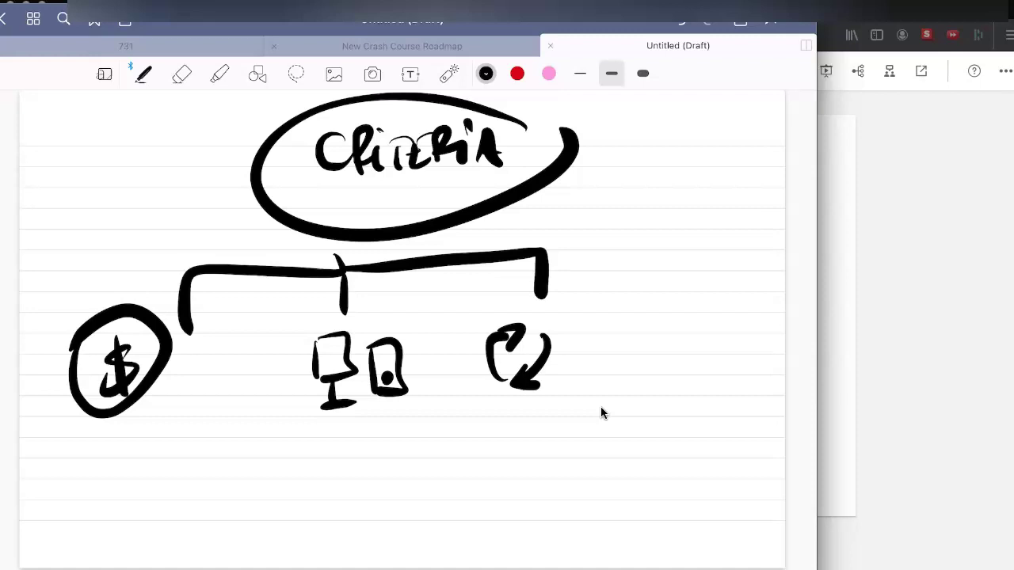
Add a fourth branch ending in a bug-like symbol and underline the monitor and phone sketches.
{"action": "mouse_move", "coordinate": [548, 253]}
{"action": "left_mouse_down"}
{"action": "mouse_move", "coordinate": [650, 291]}
{"action": "mouse_move", "coordinate": [644, 377]}
{"action": "left_mouse_up"}
{"action": "mouse_move", "coordinate": [643, 333]}
{"action": "left_mouse_down"}
{"action": "mouse_move", "coordinate": [651, 383]}
{"action": "mouse_move", "coordinate": [637, 350]}
{"action": "mouse_move", "coordinate": [637, 366]}
{"action": "mouse_move", "coordinate": [679, 357]}
{"action": "left_mouse_up"}
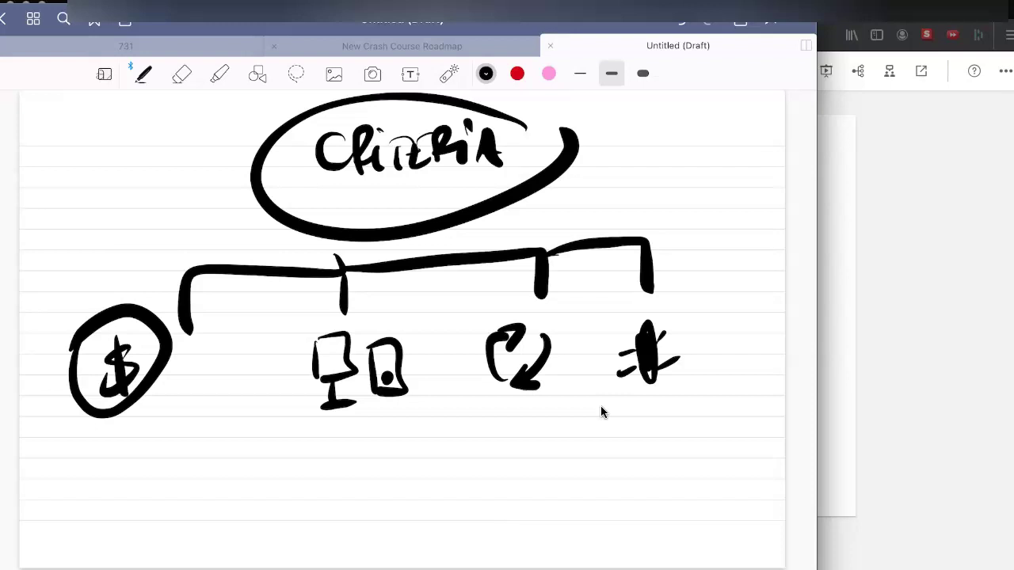
{"action": "left_click_drag", "start_coordinate": [308, 438], "coordinate": [438, 421]}
{"action": "mouse_move", "coordinate": [600, 406]}
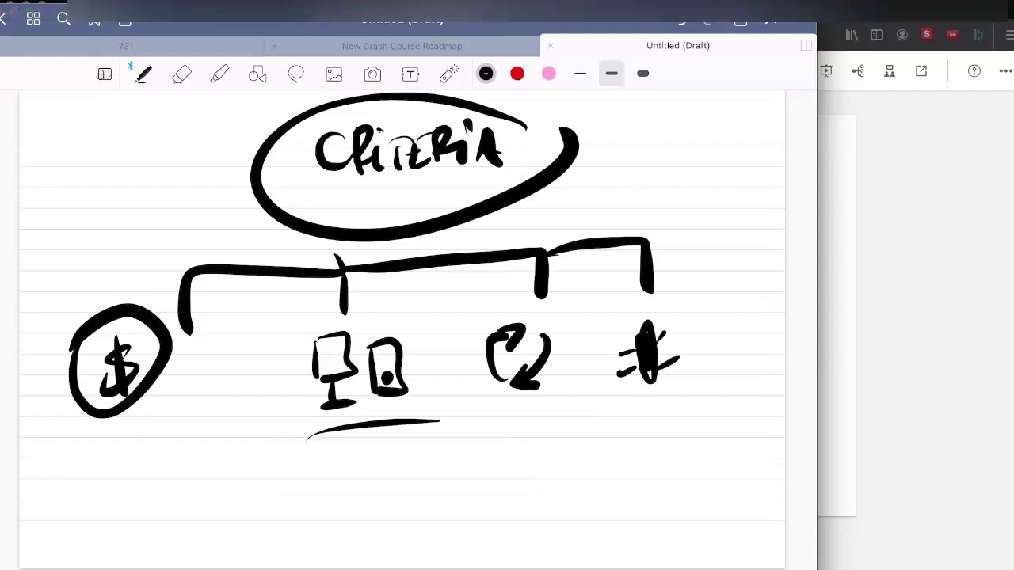
Add a fifth branch to the CRITERIA tree leading to a circled number 1.
{"action": "left_click_drag", "start_coordinate": [655, 241], "coordinate": [745, 307]}
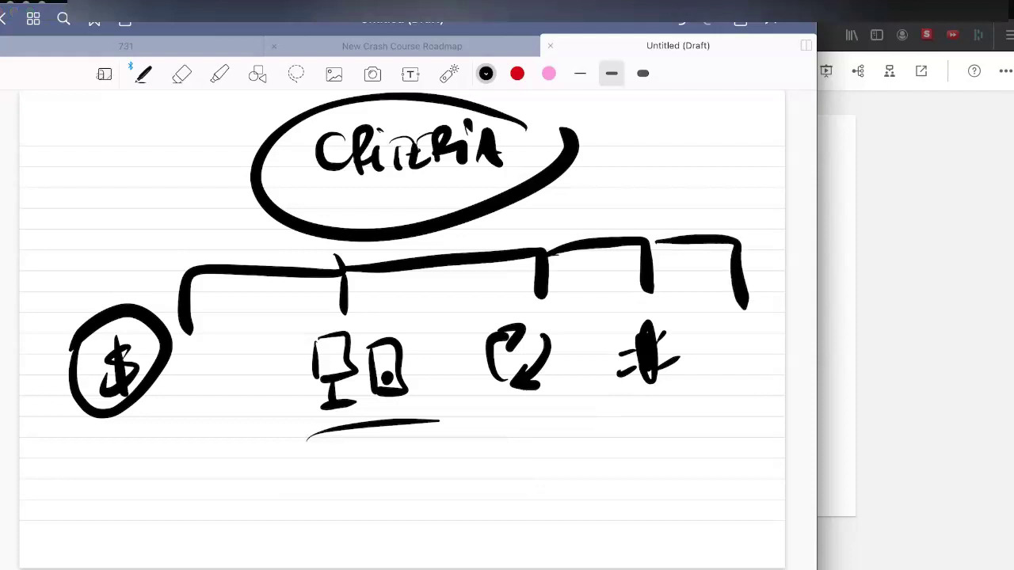
{"action": "left_click_drag", "start_coordinate": [737, 338], "coordinate": [738, 360]}
{"action": "mouse_move", "coordinate": [733, 330]}
{"action": "left_mouse_down"}
{"action": "mouse_move", "coordinate": [752, 335]}
{"action": "mouse_move", "coordinate": [726, 329]}
{"action": "left_mouse_up"}
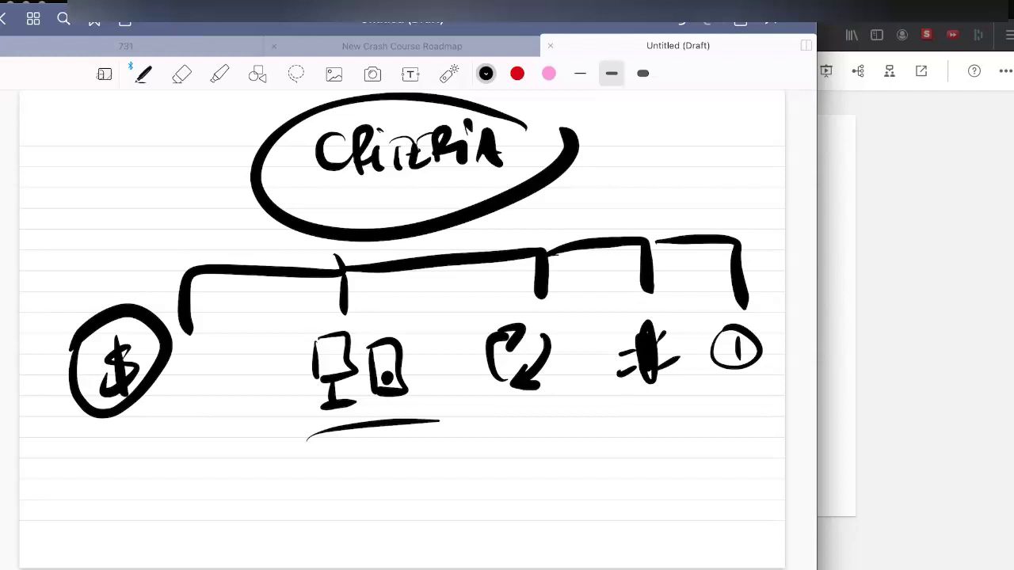
Add a longer branch between the dollar sign and the monitor, ending in crossed strands with short curved cross-strokes.
{"action": "left_click_drag", "start_coordinate": [240, 277], "coordinate": [237, 388]}
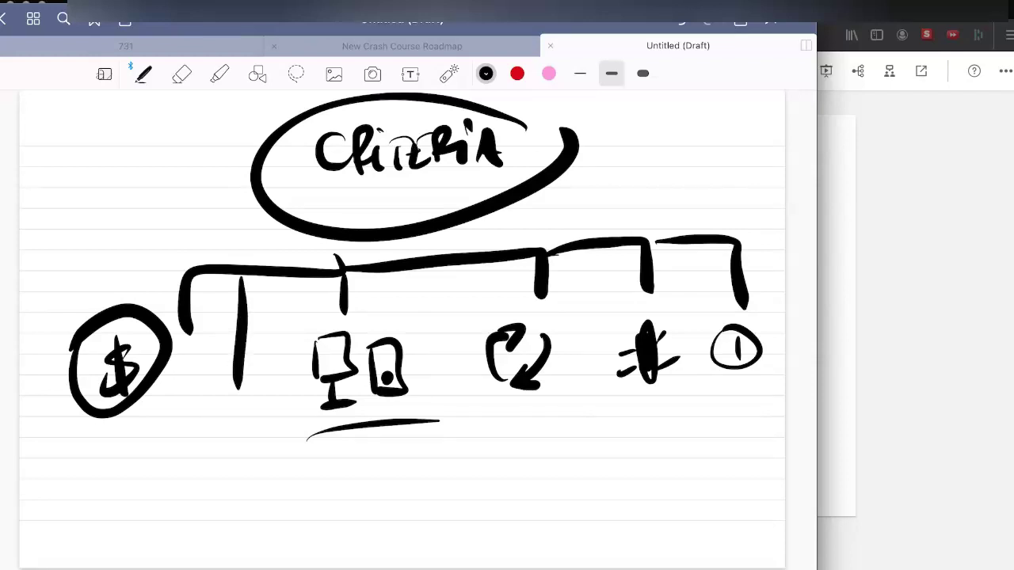
{"action": "mouse_move", "coordinate": [209, 469]}
{"action": "left_mouse_down"}
{"action": "mouse_move", "coordinate": [242, 457]}
{"action": "mouse_move", "coordinate": [250, 421]}
{"action": "mouse_move", "coordinate": [205, 491]}
{"action": "left_mouse_up"}
{"action": "left_click_drag", "start_coordinate": [212, 403], "coordinate": [236, 501]}
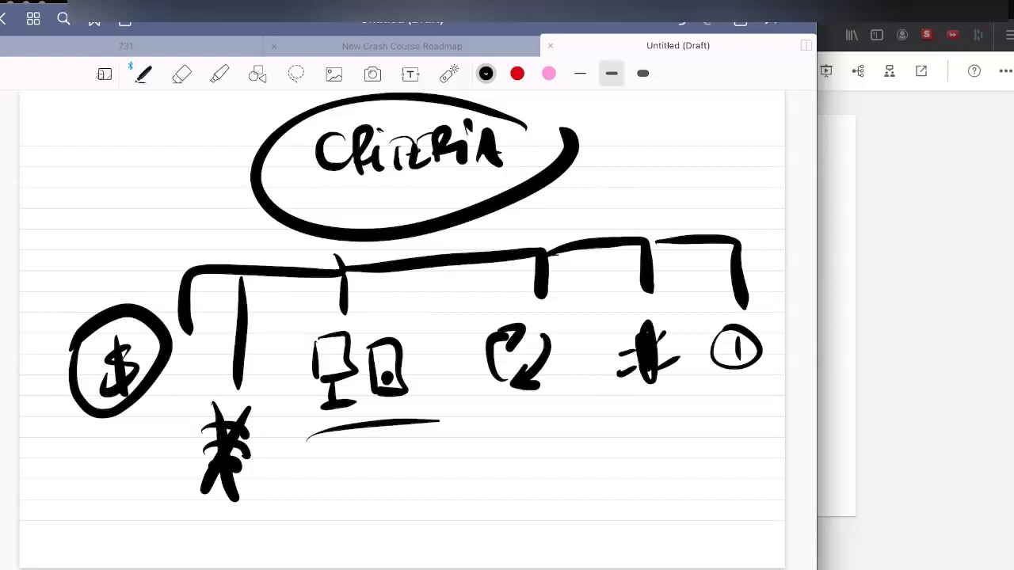
Write a circled 3 below the CRITERIA tree and a large circled "#3" on the following page.
{"action": "mouse_move", "coordinate": [556, 486]}
{"action": "left_mouse_down"}
{"action": "mouse_move", "coordinate": [572, 488]}
{"action": "mouse_move", "coordinate": [559, 520]}
{"action": "left_mouse_up"}
{"action": "mouse_move", "coordinate": [570, 459]}
{"action": "left_mouse_down"}
{"action": "mouse_move", "coordinate": [526, 474]}
{"action": "mouse_move", "coordinate": [570, 457]}
{"action": "left_mouse_up"}
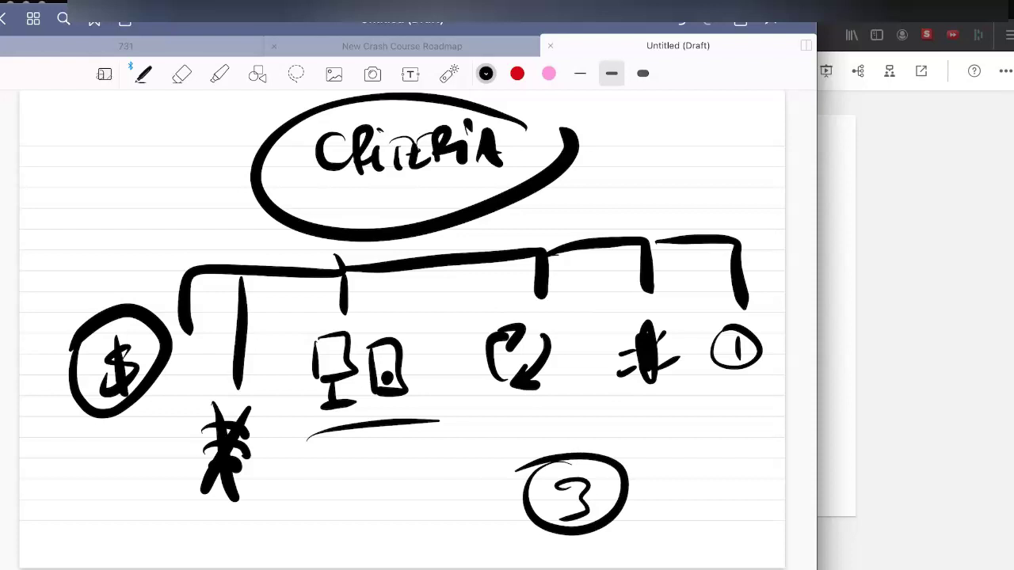
{"action": "scroll", "coordinate": [402, 330], "scroll_direction": "down", "scroll_amount": 10}
{"action": "left_click_drag", "start_coordinate": [241, 198], "coordinate": [253, 322]}
{"action": "left_click_drag", "start_coordinate": [283, 199], "coordinate": [291, 302]}
{"action": "left_click_drag", "start_coordinate": [215, 246], "coordinate": [320, 229]}
{"action": "left_click_drag", "start_coordinate": [227, 272], "coordinate": [317, 250]}
{"action": "left_click_drag", "start_coordinate": [358, 207], "coordinate": [351, 278]}
{"action": "mouse_move", "coordinate": [431, 176]}
{"action": "left_mouse_down"}
{"action": "mouse_move", "coordinate": [350, 353]}
{"action": "mouse_move", "coordinate": [416, 150]}
{"action": "left_mouse_up"}
Handwrite the app name "DYNALIST" beneath the circled #3.
{"action": "mouse_move", "coordinate": [323, 395]}
{"action": "left_mouse_down"}
{"action": "mouse_move", "coordinate": [345, 447]}
{"action": "mouse_move", "coordinate": [327, 467]}
{"action": "left_mouse_up"}
{"action": "mouse_move", "coordinate": [379, 399]}
{"action": "left_mouse_down"}
{"action": "mouse_move", "coordinate": [405, 381]}
{"action": "mouse_move", "coordinate": [396, 441]}
{"action": "left_mouse_up"}
{"action": "mouse_move", "coordinate": [430, 388]}
{"action": "left_mouse_down"}
{"action": "mouse_move", "coordinate": [459, 424]}
{"action": "mouse_move", "coordinate": [461, 366]}
{"action": "left_mouse_up"}
{"action": "mouse_move", "coordinate": [485, 416]}
{"action": "left_mouse_down"}
{"action": "mouse_move", "coordinate": [515, 413]}
{"action": "mouse_move", "coordinate": [523, 370]}
{"action": "left_mouse_up"}
{"action": "left_click_drag", "start_coordinate": [516, 374], "coordinate": [555, 405]}
{"action": "left_click_drag", "start_coordinate": [540, 352], "coordinate": [543, 355]}
{"action": "mouse_move", "coordinate": [610, 360]}
{"action": "left_mouse_down"}
{"action": "mouse_move", "coordinate": [582, 402]}
{"action": "mouse_move", "coordinate": [621, 394]}
{"action": "left_mouse_up"}
{"action": "left_click_drag", "start_coordinate": [600, 360], "coordinate": [659, 345]}
{"action": "left_click_drag", "start_coordinate": [537, 353], "coordinate": [548, 362]}
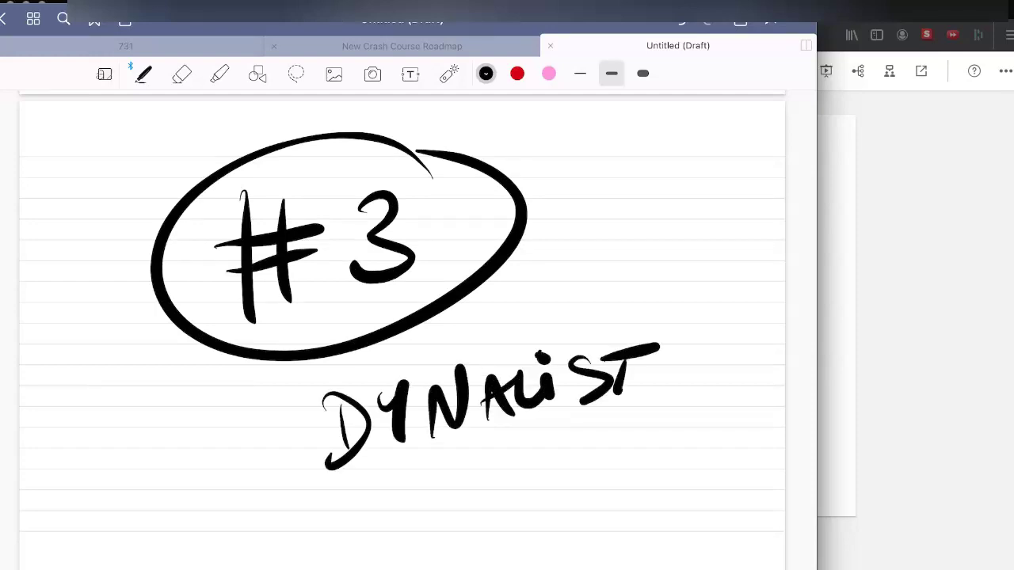
Highlight the inside of the circled dollar sign in the CRITERIA tree with a custom light green highlighter color.
{"action": "scroll", "coordinate": [403, 330], "scroll_direction": "up", "scroll_amount": 10}
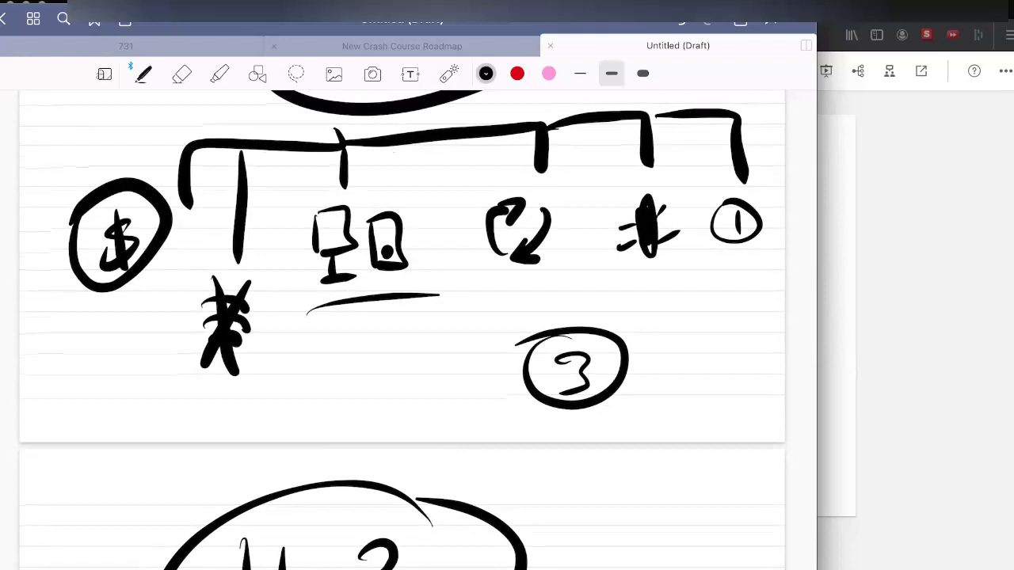
{"action": "left_click", "coordinate": [219, 74]}
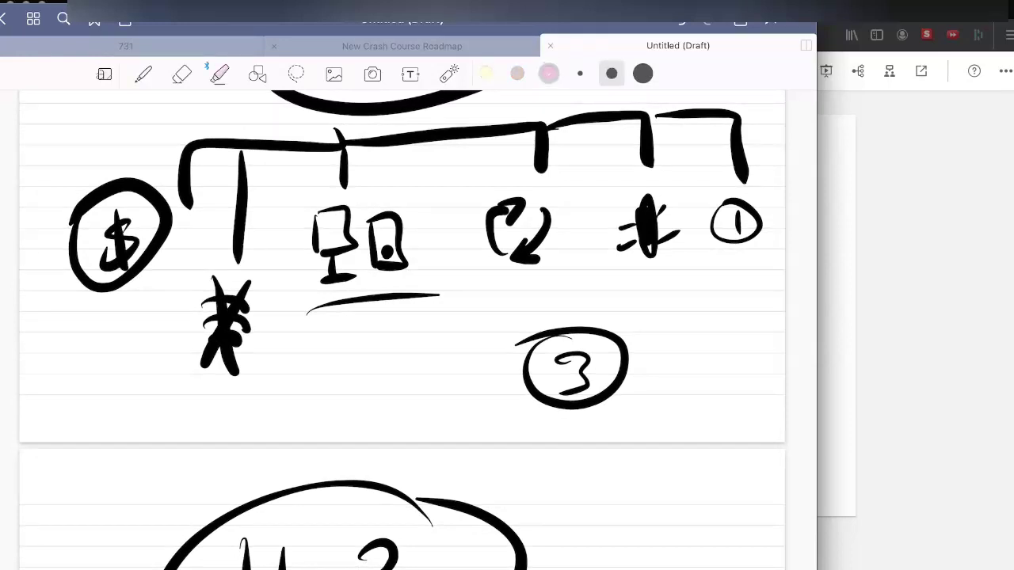
{"action": "left_click", "coordinate": [548, 72]}
{"action": "left_click", "coordinate": [564, 240]}
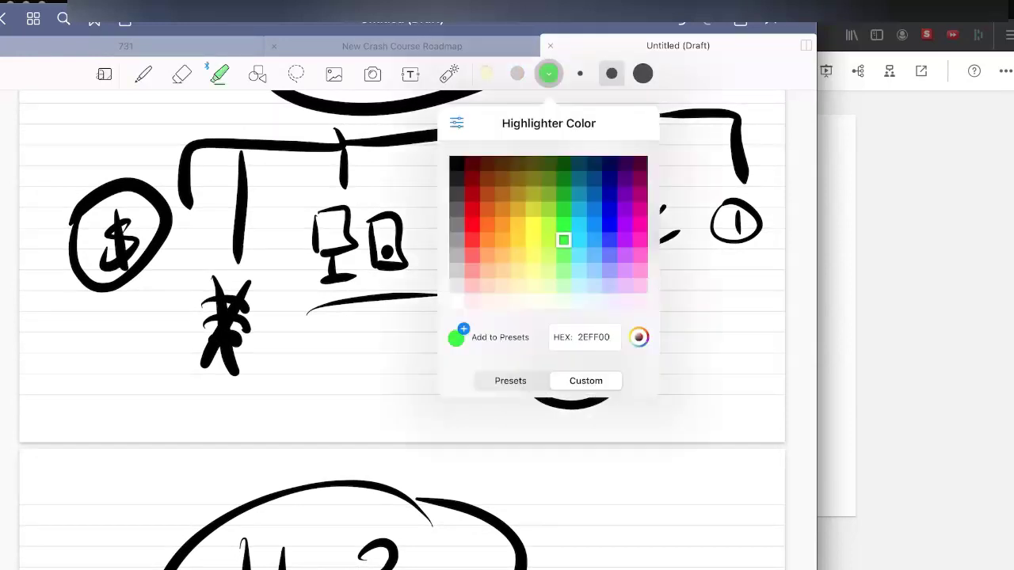
{"action": "left_click", "coordinate": [563, 271]}
{"action": "left_click", "coordinate": [121, 230]}
{"action": "mouse_move", "coordinate": [130, 196]}
{"action": "left_mouse_down"}
{"action": "mouse_move", "coordinate": [99, 266]}
{"action": "mouse_move", "coordinate": [117, 226]}
{"action": "mouse_move", "coordinate": [120, 245]}
{"action": "left_mouse_up"}
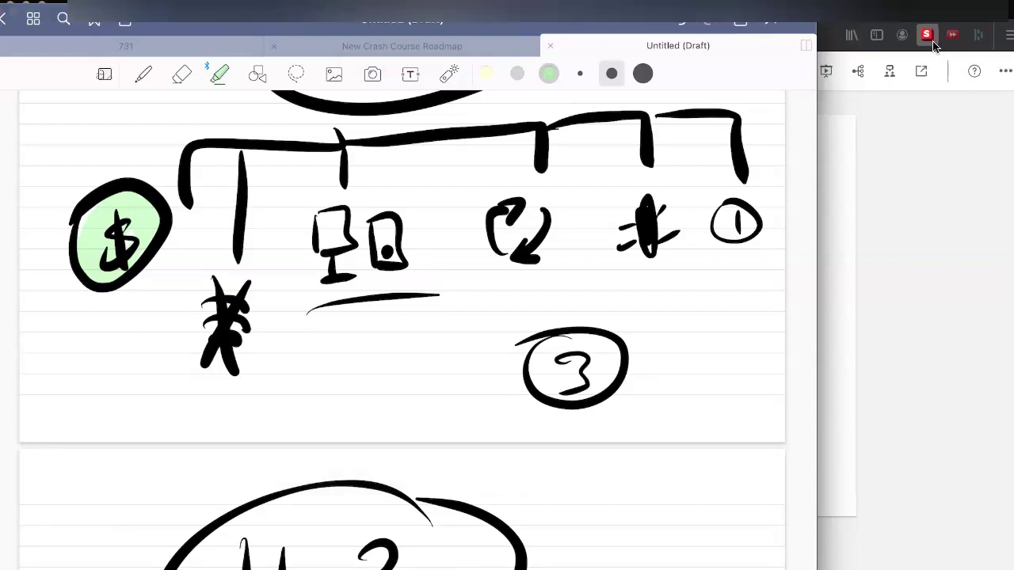
Switch to Dynalist in the browser and narrow the file sidebar beside Sample Doc.
{"action": "left_click", "coordinate": [879, 14]}
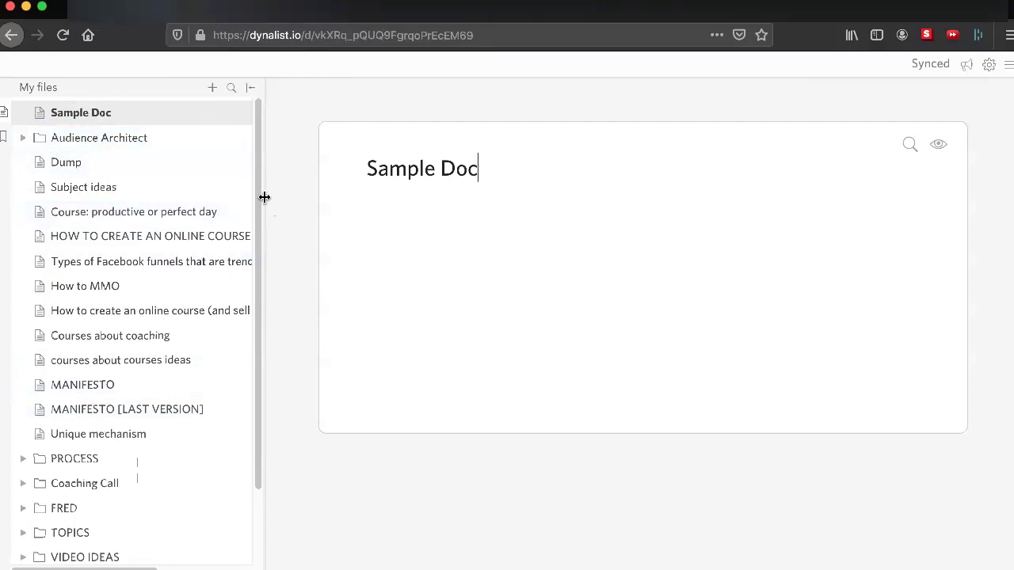
{"action": "left_click", "coordinate": [178, 188]}
{"action": "left_click_drag", "start_coordinate": [263, 174], "coordinate": [163, 174]}
Add three bullet items reading "Idea" under the Sample Doc title, followed by an empty bullet.
{"action": "left_click", "coordinate": [497, 166]}
{"action": "key", "text": "Return"}
{"action": "type", "text": "Idea"}
{"action": "key", "text": "Return"}
{"action": "type", "text": "Idea"}
{"action": "key", "text": "Return"}
{"action": "type", "text": "Idea"}
{"action": "key", "text": "Return"}
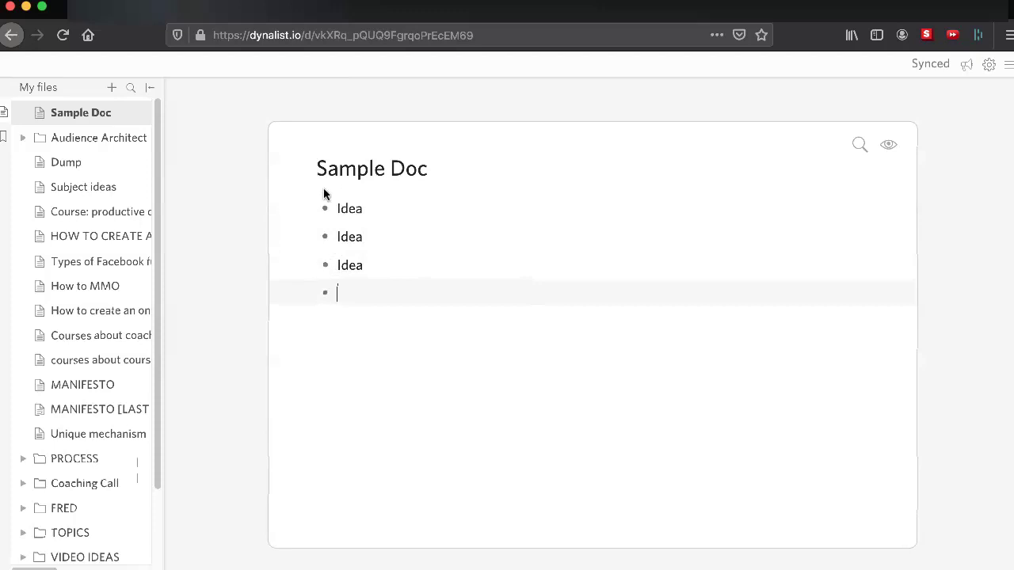
Color-label the first Idea item green, the second blue and the third purple.
{"action": "left_click", "coordinate": [383, 208]}
{"action": "left_click", "coordinate": [286, 209]}
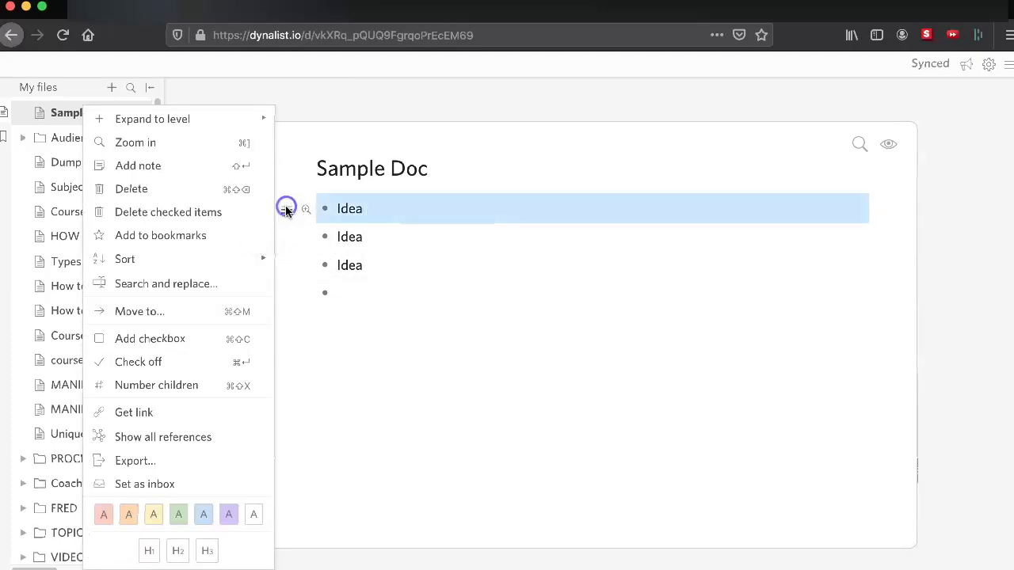
{"action": "left_click", "coordinate": [178, 514]}
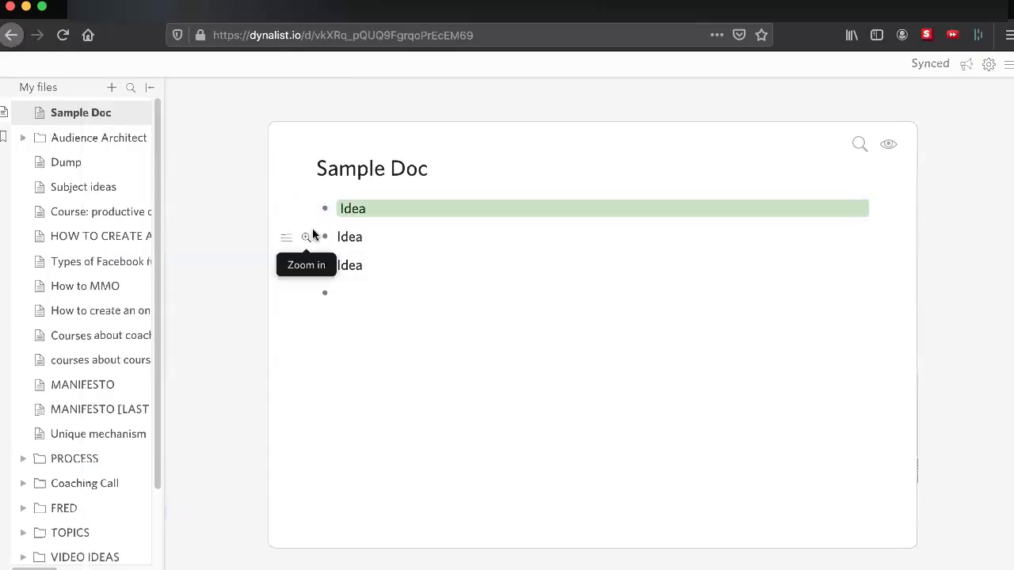
{"action": "left_click", "coordinate": [286, 238]}
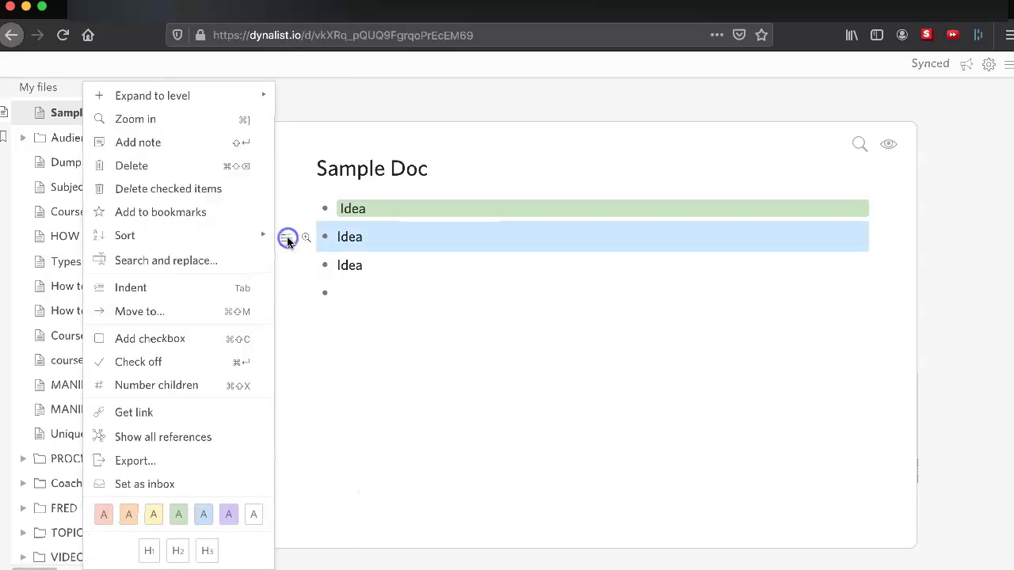
{"action": "left_click", "coordinate": [203, 517]}
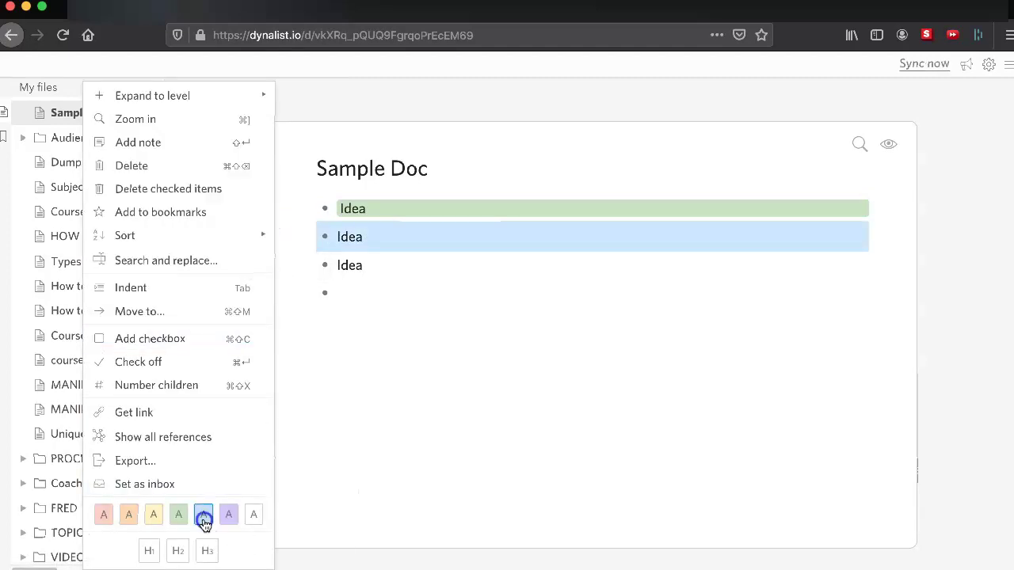
{"action": "left_click", "coordinate": [393, 269]}
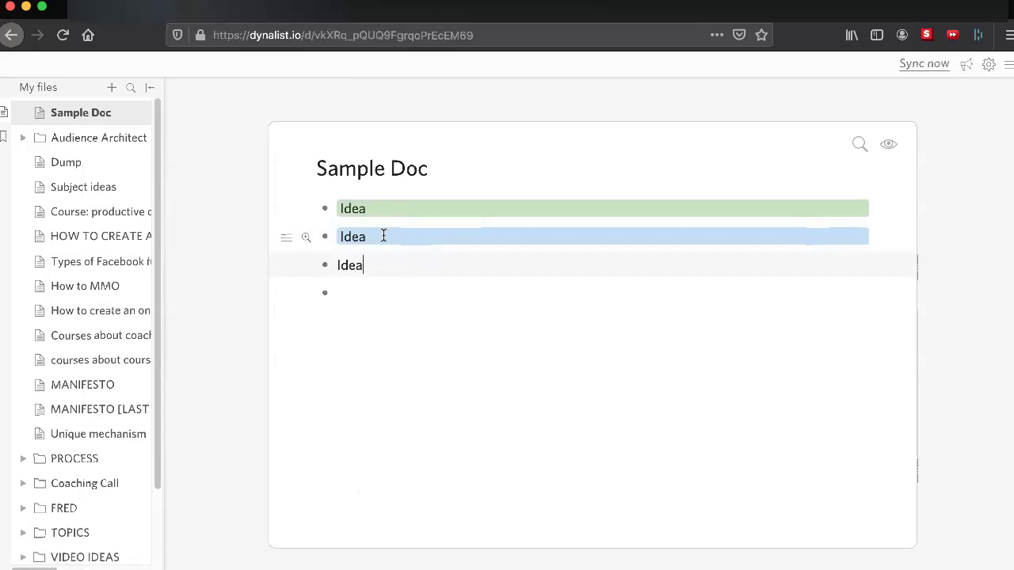
{"action": "left_click", "coordinate": [287, 265]}
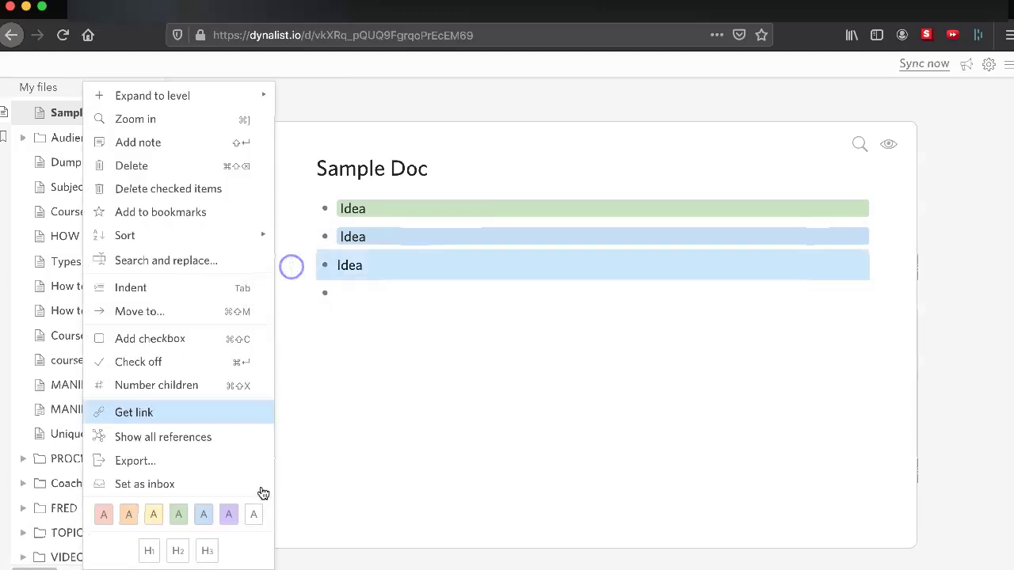
{"action": "left_click", "coordinate": [229, 514]}
{"action": "left_click", "coordinate": [390, 314]}
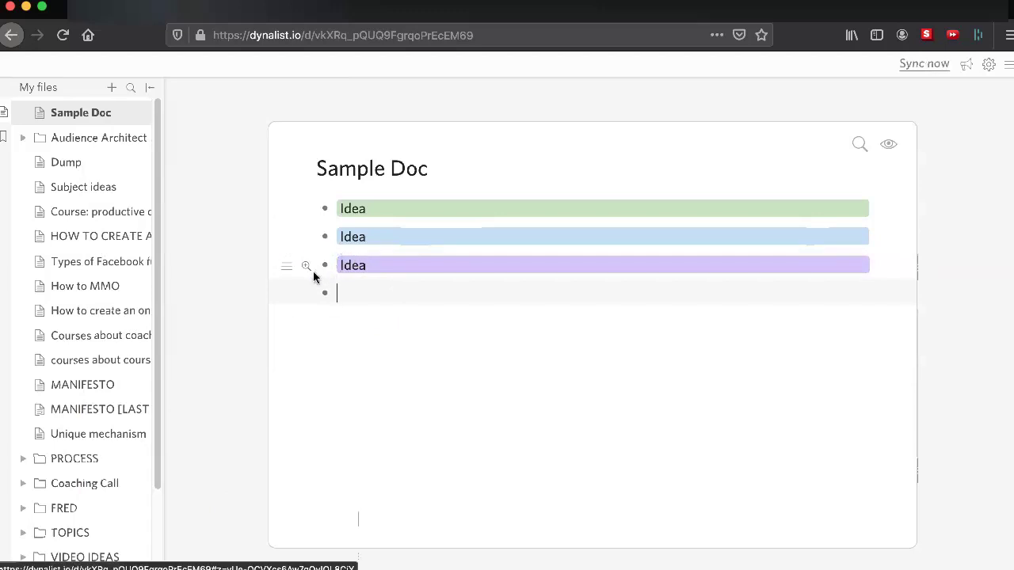
Zoom in on the purple Idea item, add two "Content" sub-items and an empty one, and return to the whole Sample Doc.
{"action": "left_click", "coordinate": [306, 266]}
{"action": "left_click", "coordinate": [380, 171]}
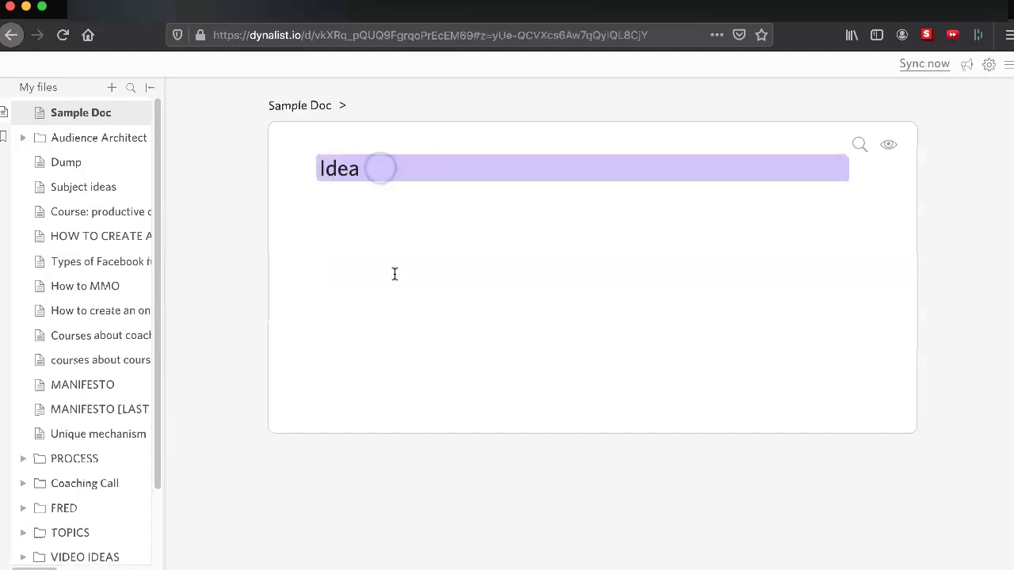
{"action": "key", "text": "Return"}
{"action": "type", "text": "Content"}
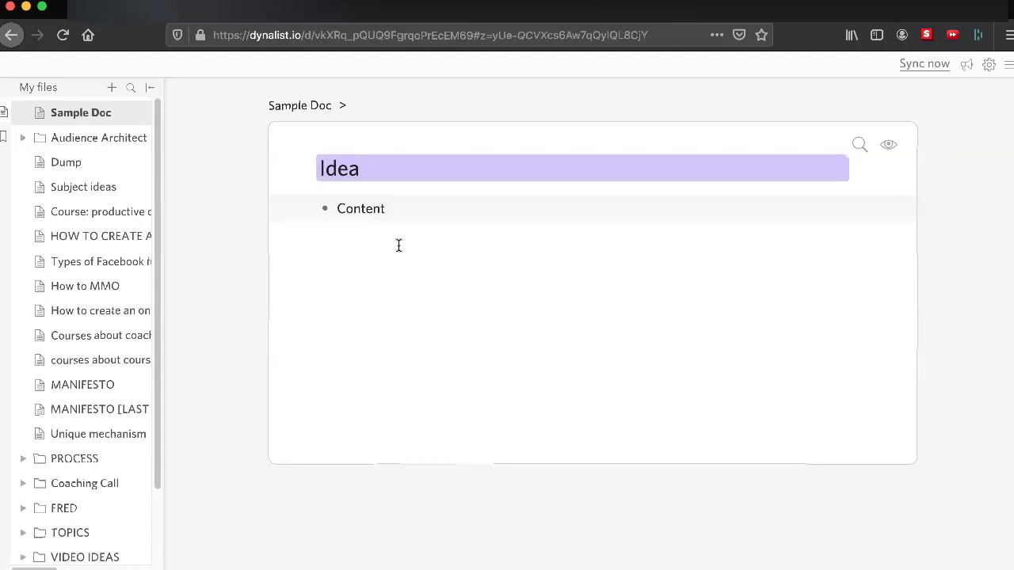
{"action": "key", "text": "Return"}
{"action": "type", "text": "Content"}
{"action": "key", "text": "Return"}
{"action": "left_click", "coordinate": [308, 108]}
{"action": "mouse_move", "coordinate": [308, 271]}
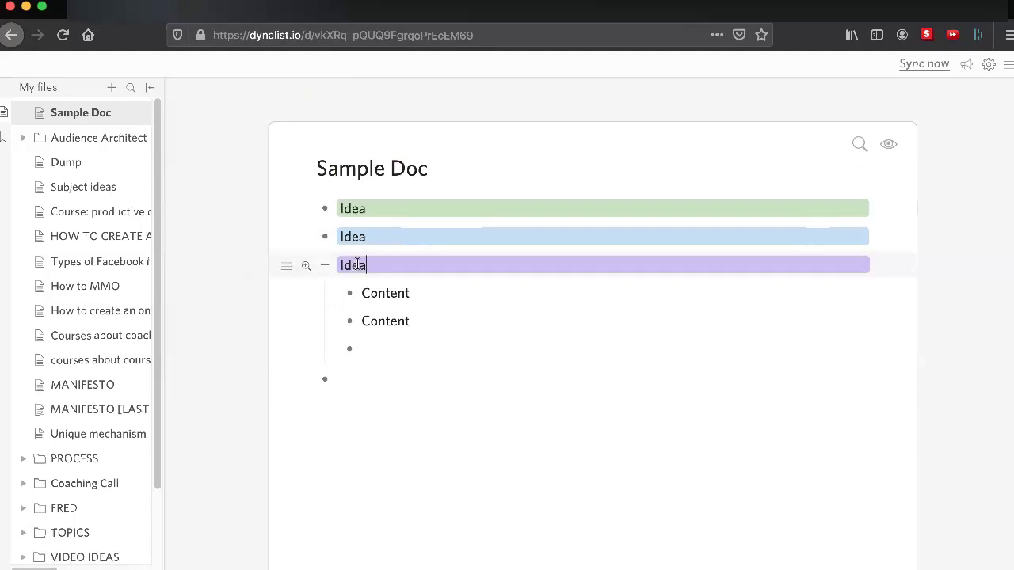
Look over Dynalist's settings and its main menu with the account, app download and backup options.
{"action": "left_click_drag", "start_coordinate": [373, 264], "coordinate": [340, 265]}
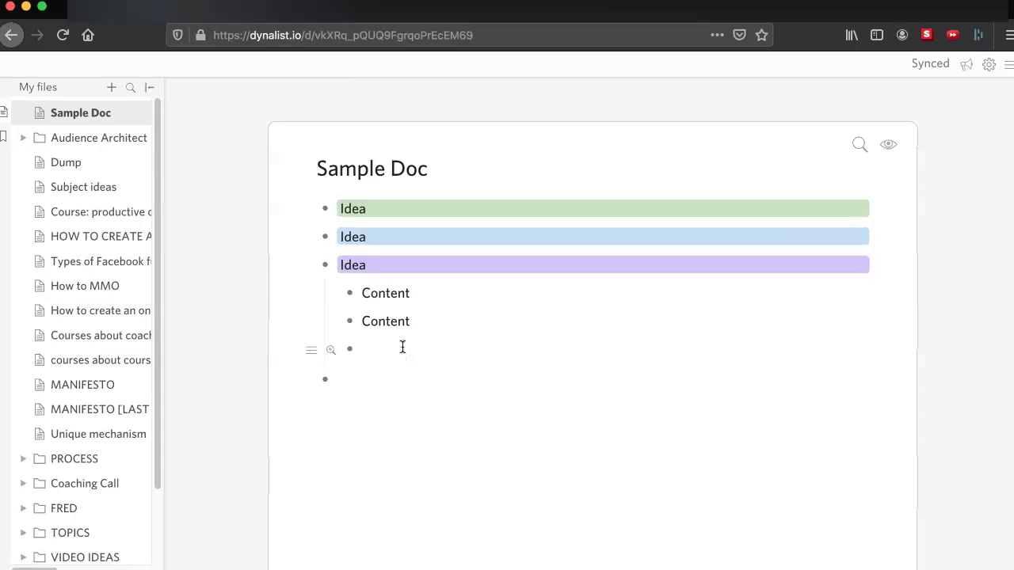
{"action": "left_click", "coordinate": [986, 65]}
{"action": "left_click", "coordinate": [822, 98]}
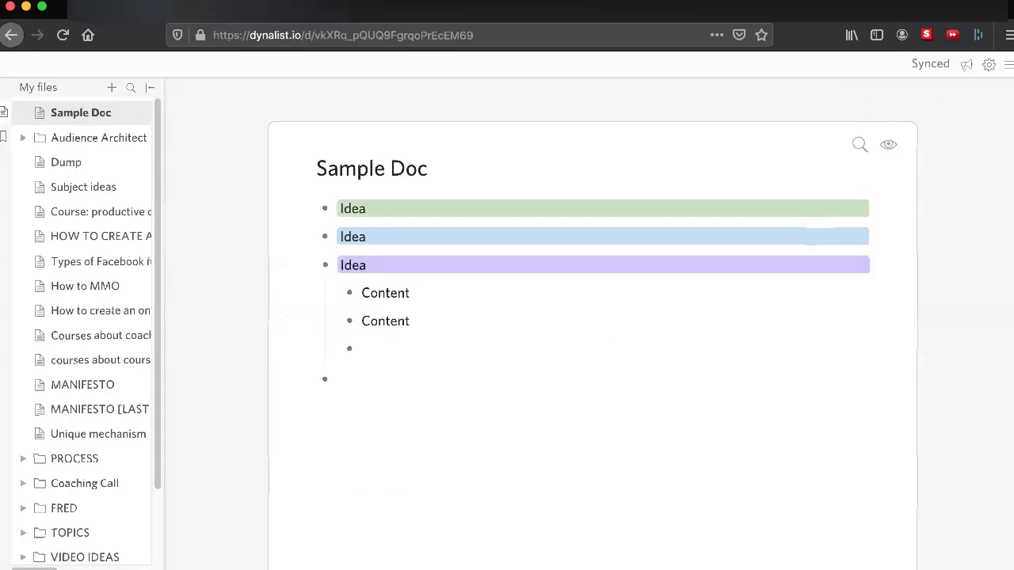
{"action": "left_click", "coordinate": [1007, 65]}
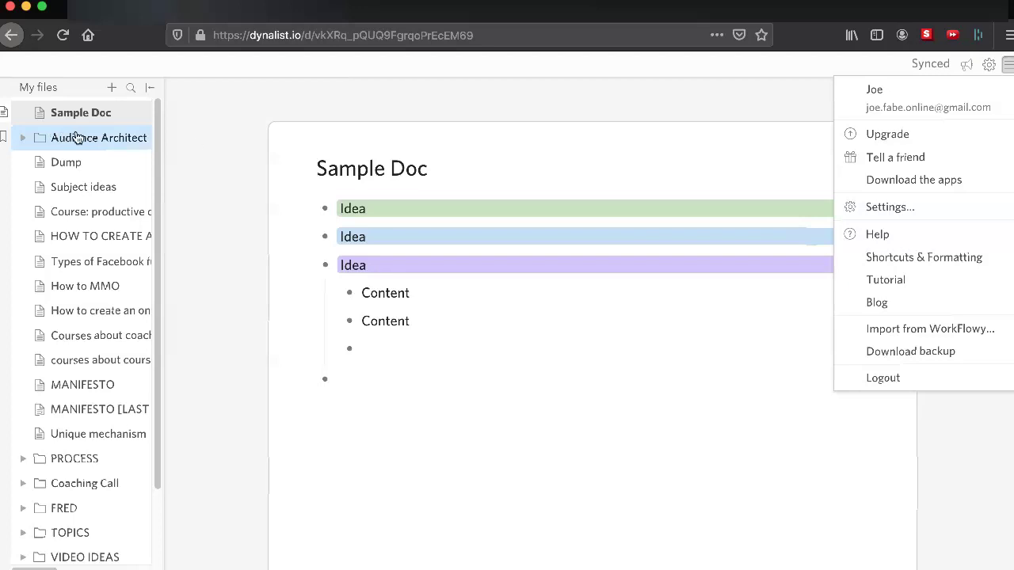
{"action": "left_click", "coordinate": [384, 354]}
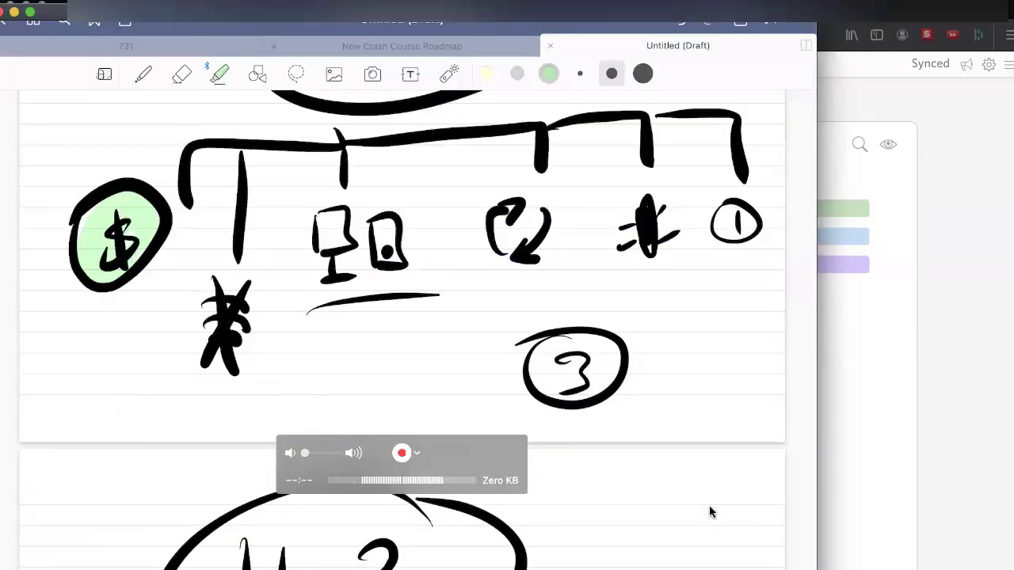
Switch to WorkFlowy and name the empty last bullet of the list "My new node", adding another bullet below it.
{"action": "scroll", "coordinate": [709, 507], "scroll_direction": "down", "scroll_amount": 10}
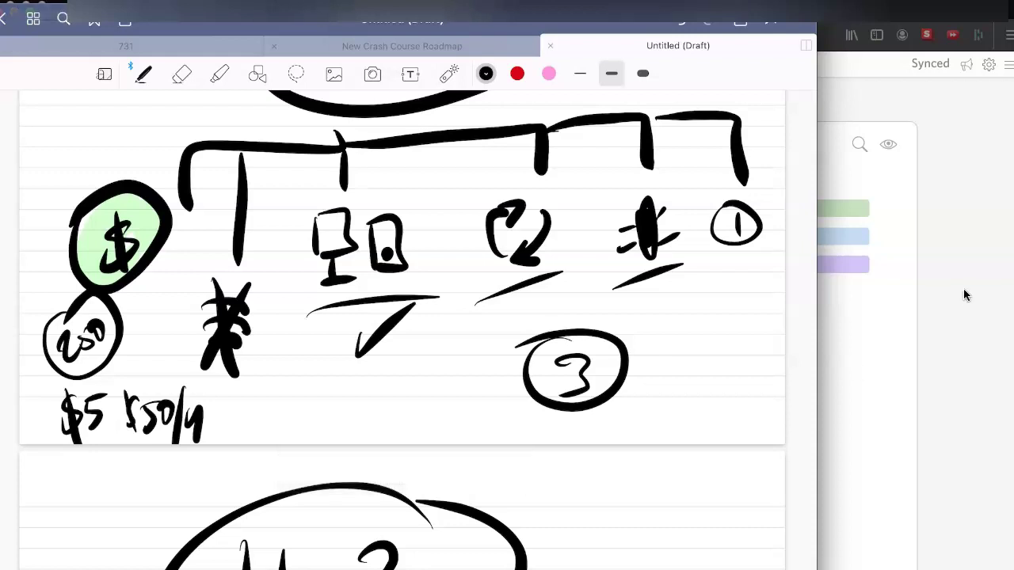
{"action": "left_click", "coordinate": [882, 16]}
{"action": "left_click", "coordinate": [385, 18]}
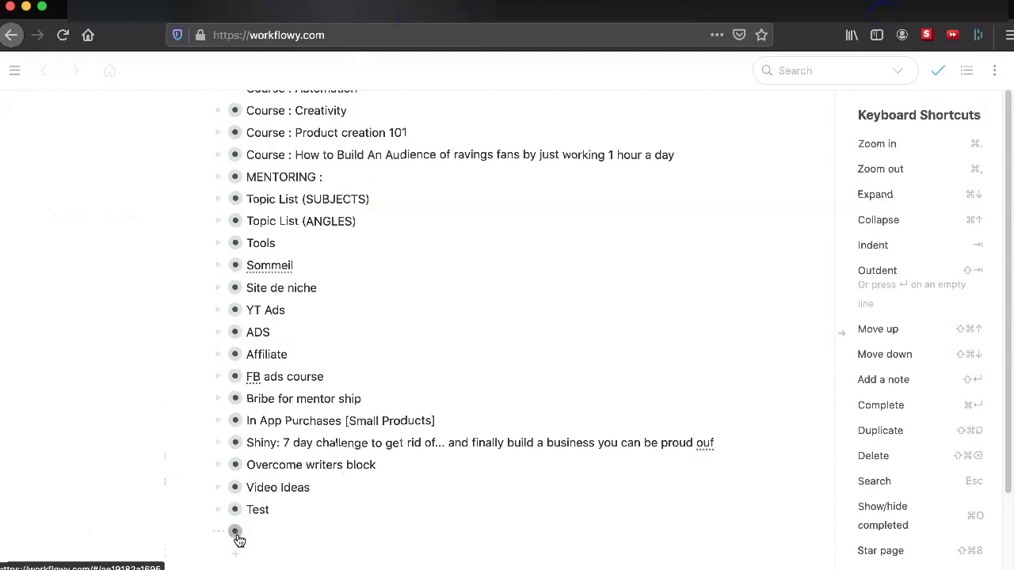
{"action": "left_click", "coordinate": [266, 537]}
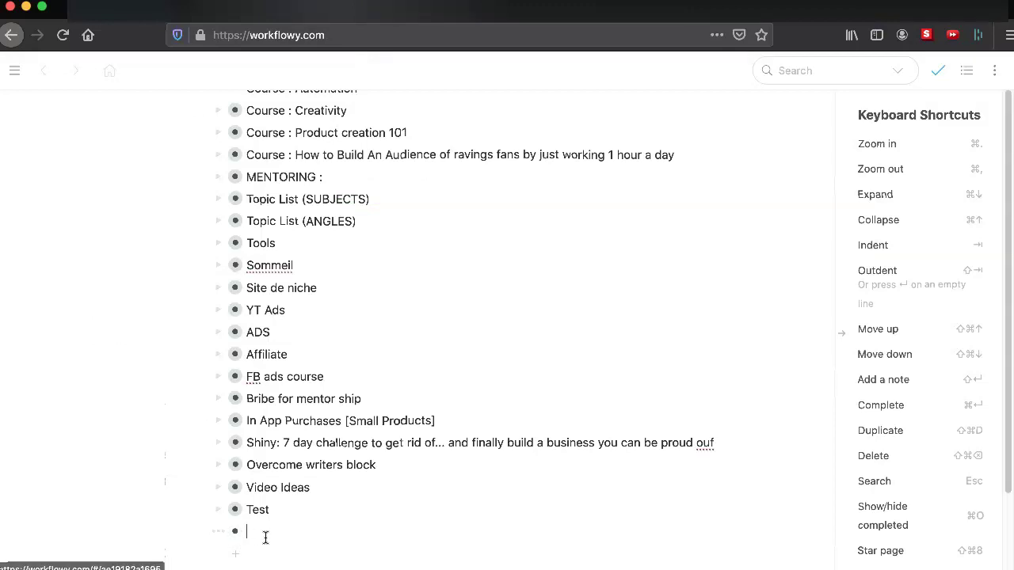
{"action": "type", "text": "My new node"}
{"action": "key", "text": "Return"}
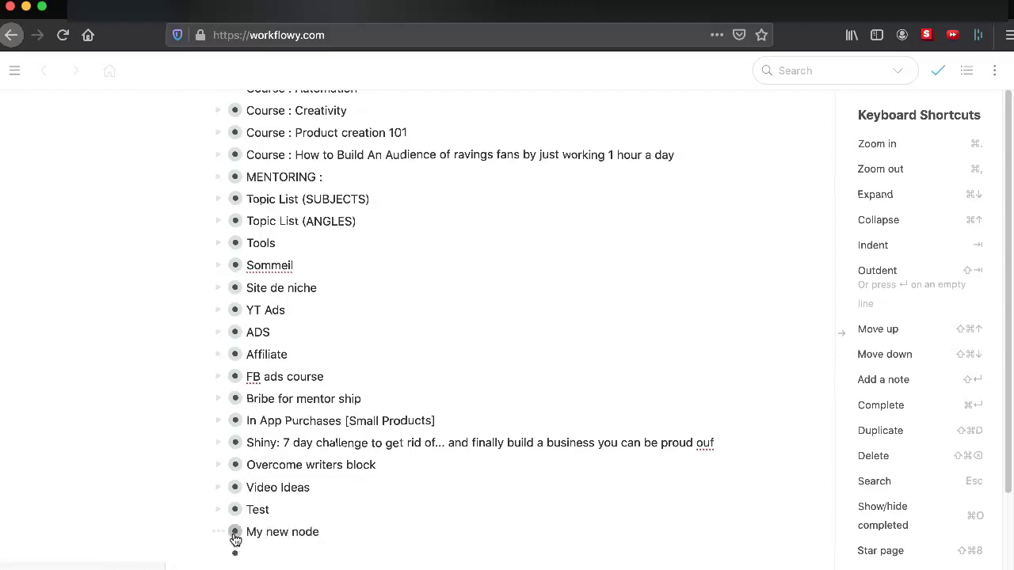
Zoom into My new node and add three child bullets reading "Idea", followed by an empty bullet.
{"action": "left_click", "coordinate": [234, 532]}
{"action": "left_click", "coordinate": [289, 167]}
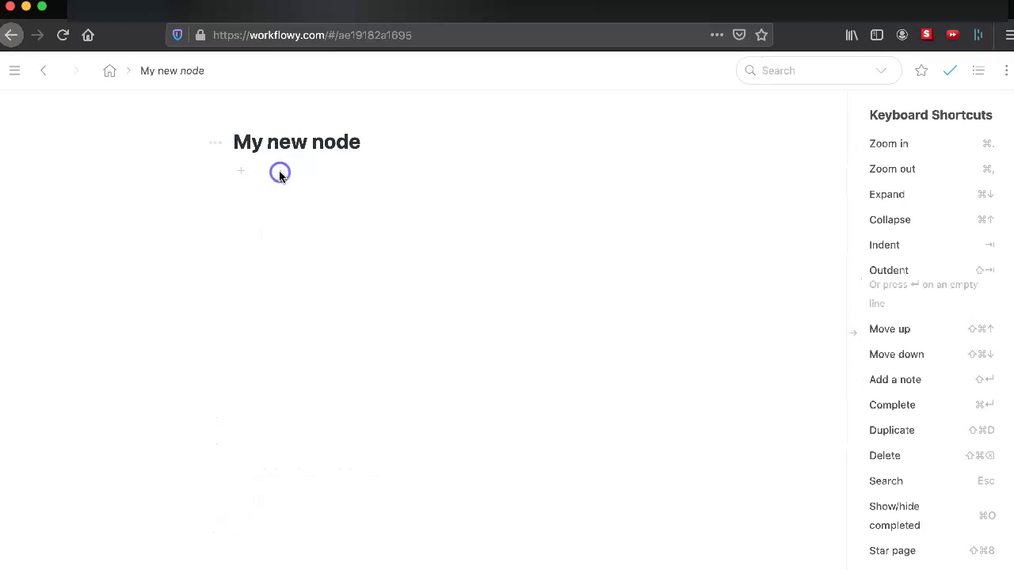
{"action": "left_click", "coordinate": [240, 172]}
{"action": "type", "text": "Idea"}
{"action": "key", "text": "Return"}
{"action": "type", "text": "Idea"}
{"action": "key", "text": "Return"}
{"action": "type", "text": "Idea"}
{"action": "key", "text": "Return"}
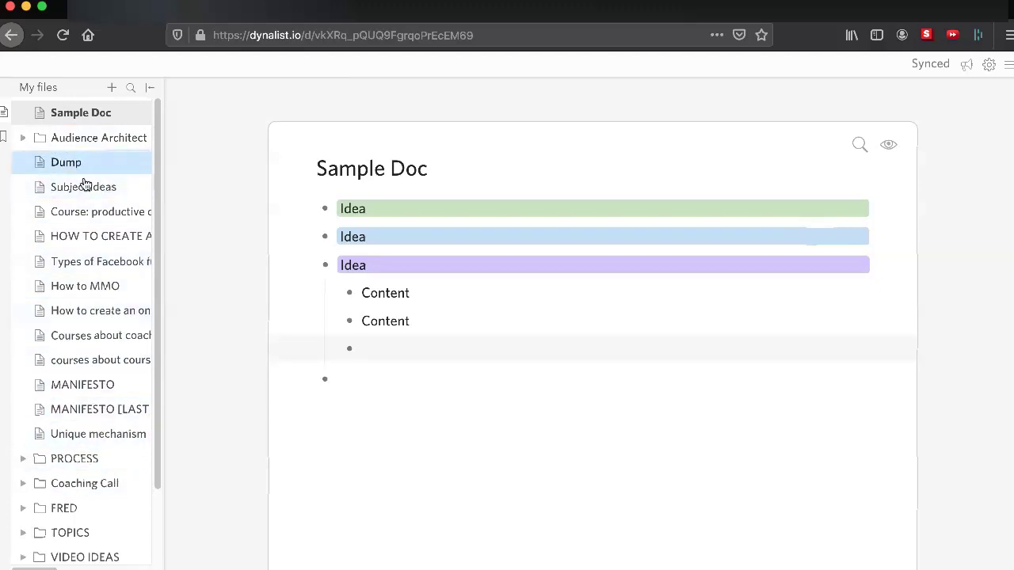
Return to My new node in WorkFlowy and examine its options for sharing, exporting and settings.
{"action": "left_click", "coordinate": [308, 15]}
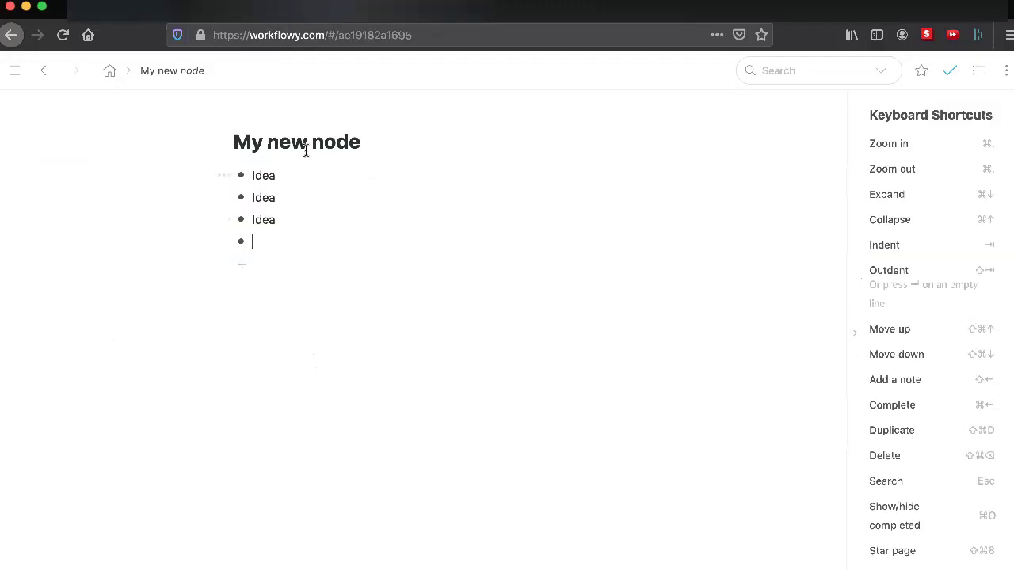
{"action": "left_click", "coordinate": [1005, 73]}
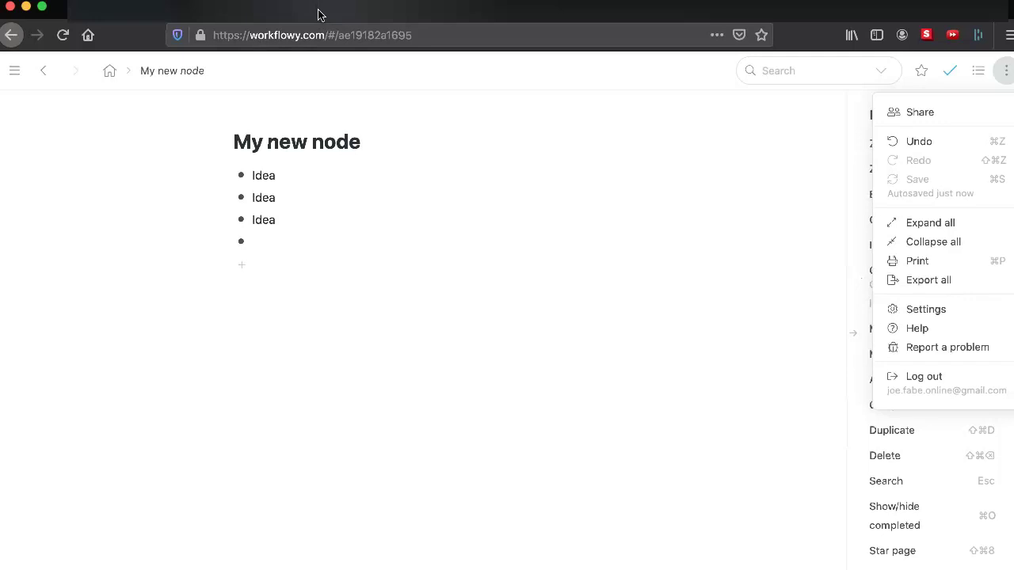
{"action": "left_click", "coordinate": [275, 141]}
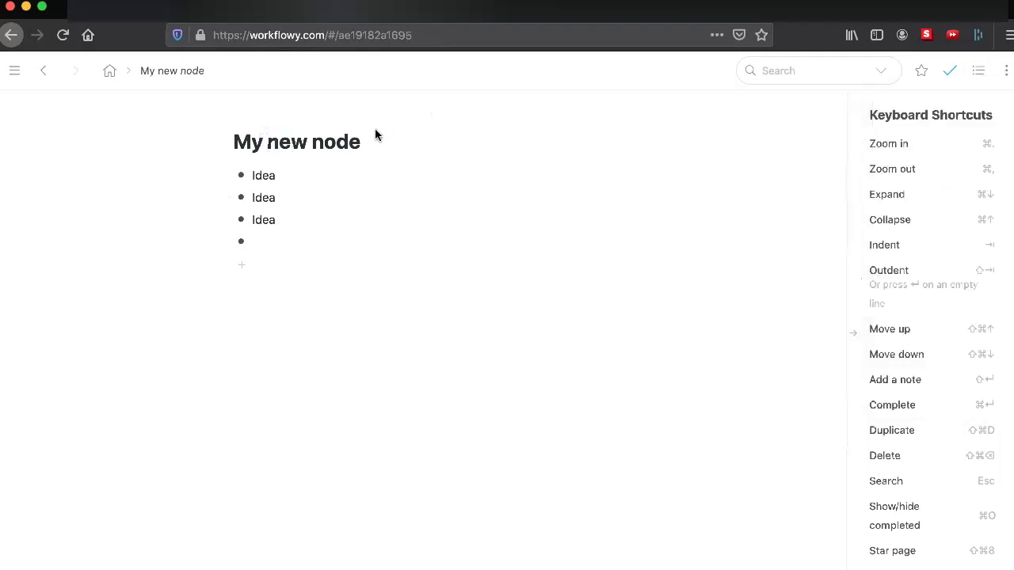
{"action": "left_click", "coordinate": [363, 164]}
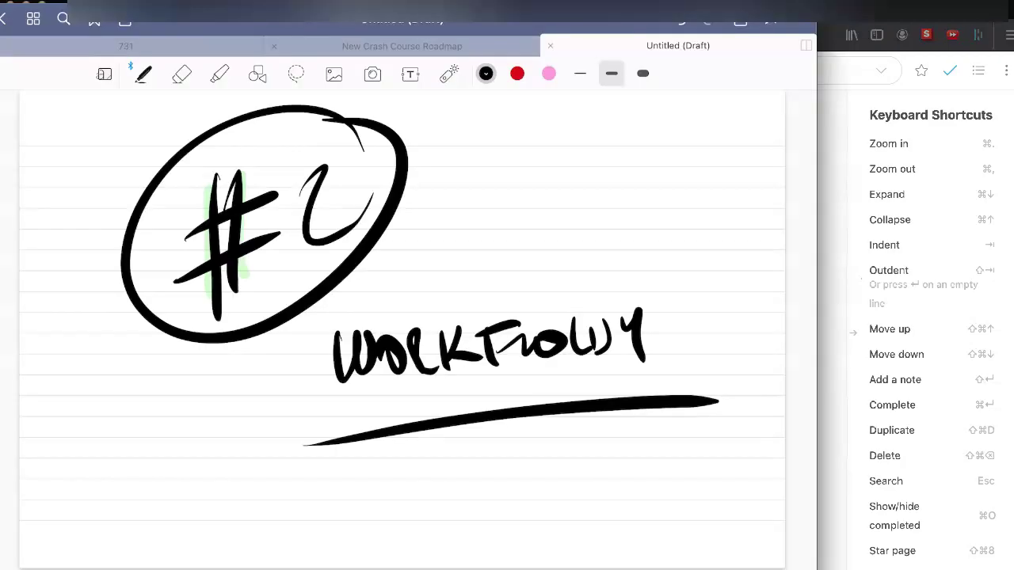
Write a large circled "#1" on the blank page after the WORKFLOWY page in the handwritten notes.
{"action": "scroll", "coordinate": [396, 317], "scroll_direction": "down", "scroll_amount": 5}
{"action": "left_click", "coordinate": [179, 289]}
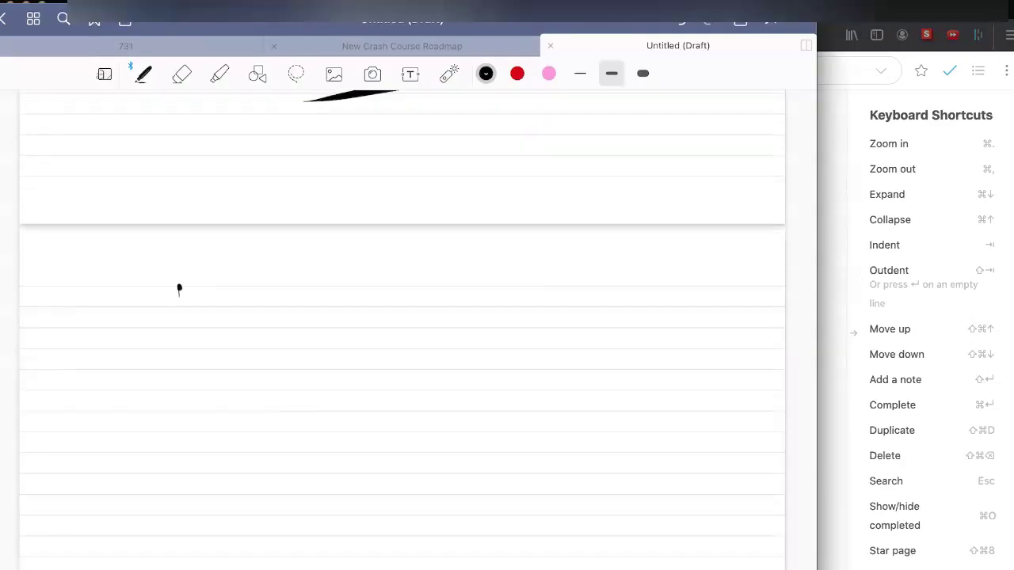
{"action": "left_click_drag", "start_coordinate": [180, 288], "coordinate": [186, 396]}
{"action": "left_click_drag", "start_coordinate": [204, 292], "coordinate": [204, 399]}
{"action": "left_click_drag", "start_coordinate": [148, 342], "coordinate": [231, 322]}
{"action": "left_click_drag", "start_coordinate": [131, 372], "coordinate": [253, 356]}
{"action": "left_click_drag", "start_coordinate": [289, 298], "coordinate": [293, 366]}
{"action": "mouse_move", "coordinate": [343, 293]}
{"action": "left_mouse_down"}
{"action": "mouse_move", "coordinate": [331, 388]}
{"action": "mouse_move", "coordinate": [270, 262]}
{"action": "left_mouse_up"}
Handwrite the app name Transno below the circled #1 and underline it with a long slanted stroke.
{"action": "scroll", "coordinate": [396, 316], "scroll_direction": "down", "scroll_amount": 2}
{"action": "left_click_drag", "start_coordinate": [372, 366], "coordinate": [374, 437]}
{"action": "left_click_drag", "start_coordinate": [339, 372], "coordinate": [415, 338]}
{"action": "left_click_drag", "start_coordinate": [410, 366], "coordinate": [426, 429]}
{"action": "left_click_drag", "start_coordinate": [412, 349], "coordinate": [451, 419]}
{"action": "mouse_move", "coordinate": [464, 408]}
{"action": "left_mouse_down"}
{"action": "mouse_move", "coordinate": [472, 360]}
{"action": "mouse_move", "coordinate": [491, 403]}
{"action": "left_mouse_up"}
{"action": "mouse_move", "coordinate": [447, 388]}
{"action": "left_mouse_down"}
{"action": "mouse_move", "coordinate": [475, 372]}
{"action": "mouse_move", "coordinate": [518, 388]}
{"action": "mouse_move", "coordinate": [525, 333]}
{"action": "left_mouse_up"}
{"action": "mouse_move", "coordinate": [553, 327]}
{"action": "left_mouse_down"}
{"action": "mouse_move", "coordinate": [532, 388]}
{"action": "mouse_move", "coordinate": [663, 309]}
{"action": "left_mouse_up"}
{"action": "left_click_drag", "start_coordinate": [291, 516], "coordinate": [700, 393]}
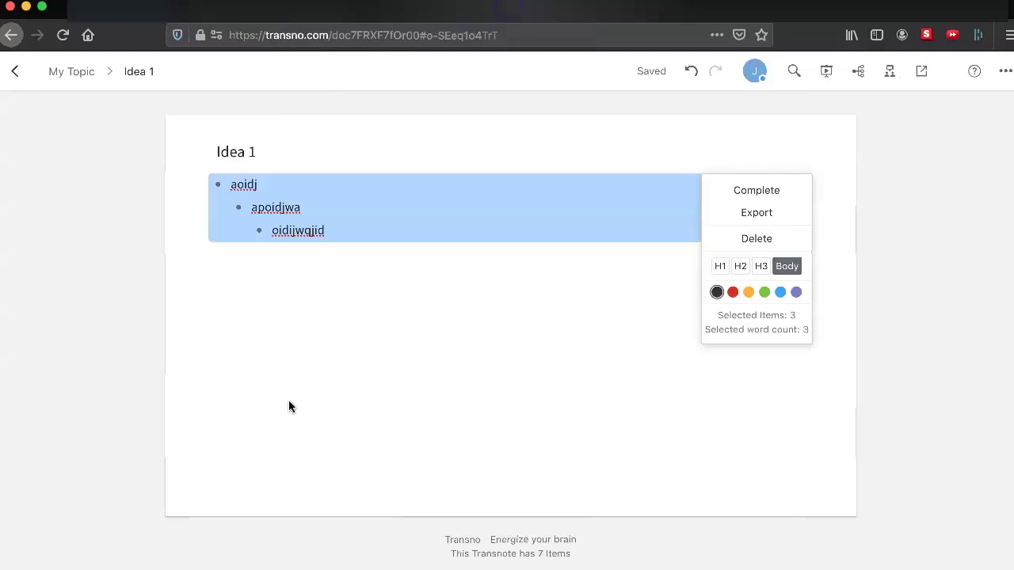
Clear the selection of the three outline items in the Transno document Idea 1.
{"action": "left_click", "coordinate": [314, 323]}
{"action": "left_click", "coordinate": [317, 187]}
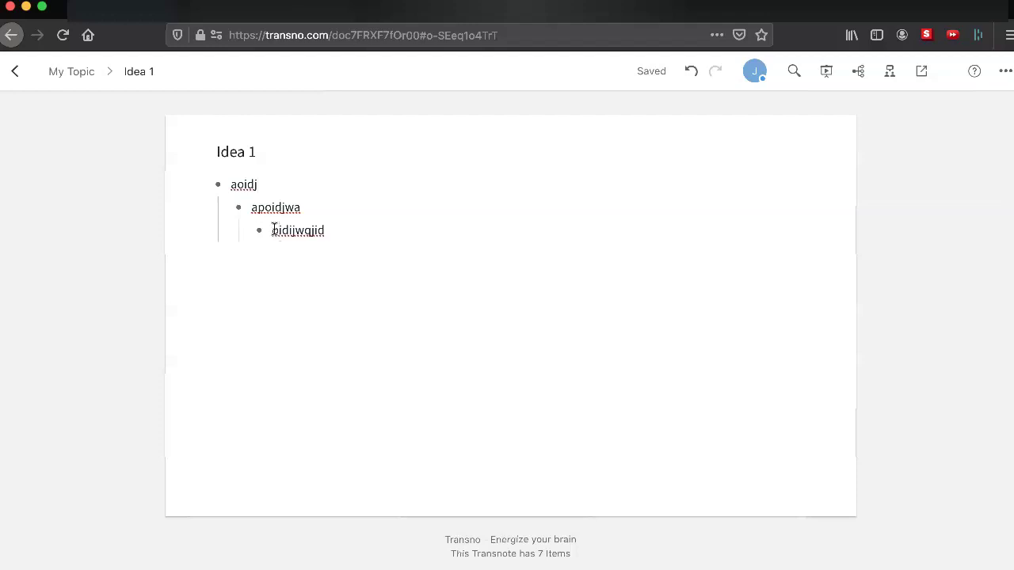
Add two "Idea" items below oidijwqjid at the same level, followed by an empty item at the outline's top level.
{"action": "left_click", "coordinate": [331, 228]}
{"action": "key", "text": "Return"}
{"action": "type", "text": "Idea"}
{"action": "key", "text": "Return"}
{"action": "type", "text": "Idea"}
{"action": "key", "text": "Return"}
{"action": "key", "text": "shift+Tab"}
{"action": "key", "text": "shift+Tab"}
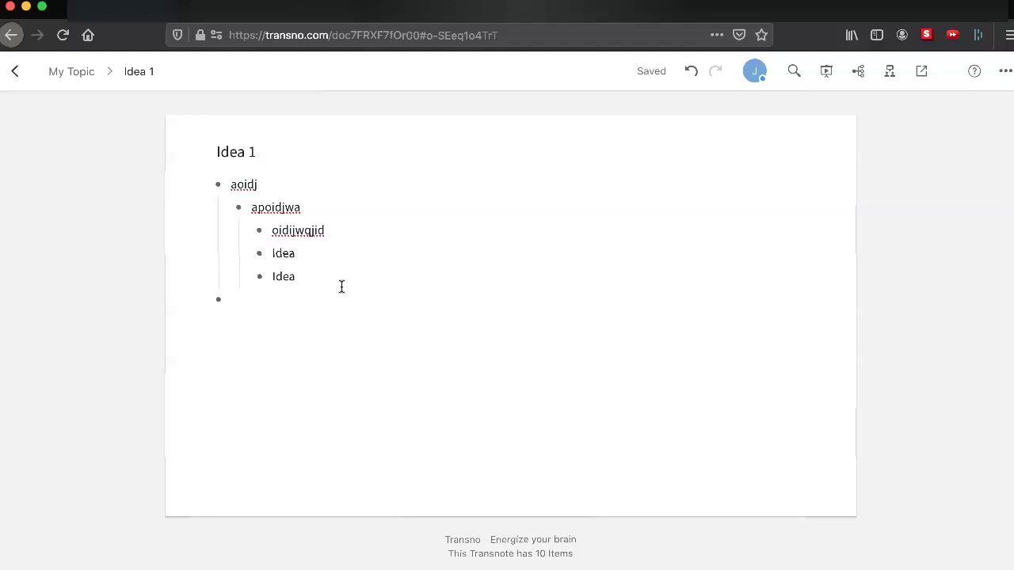
Focus the outline on the last Idea item, and return up the hierarchy to focus on aoidj.
{"action": "left_click", "coordinate": [259, 277]}
{"action": "left_click", "coordinate": [246, 68]}
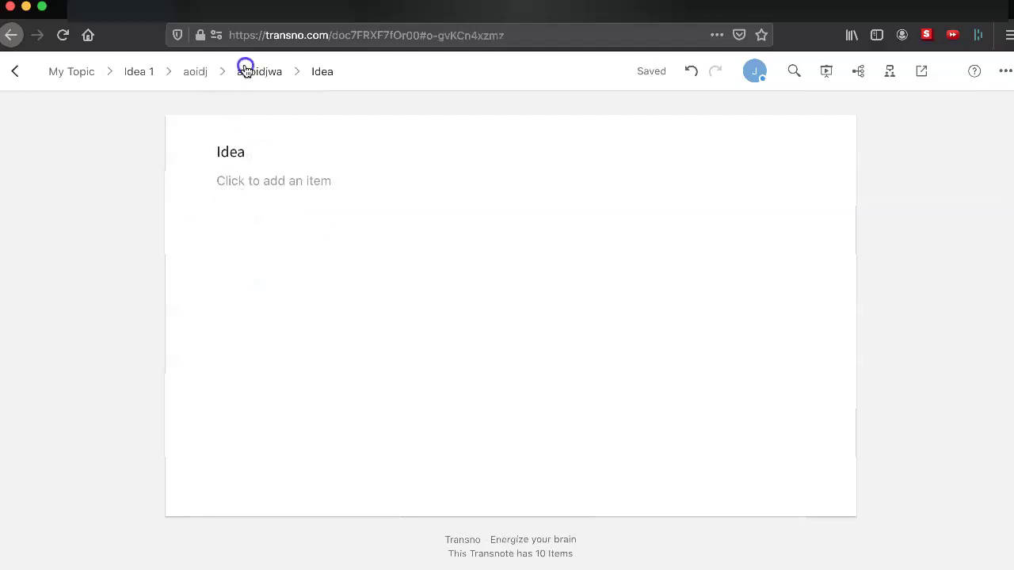
{"action": "left_click", "coordinate": [200, 73]}
{"action": "left_click", "coordinate": [295, 250]}
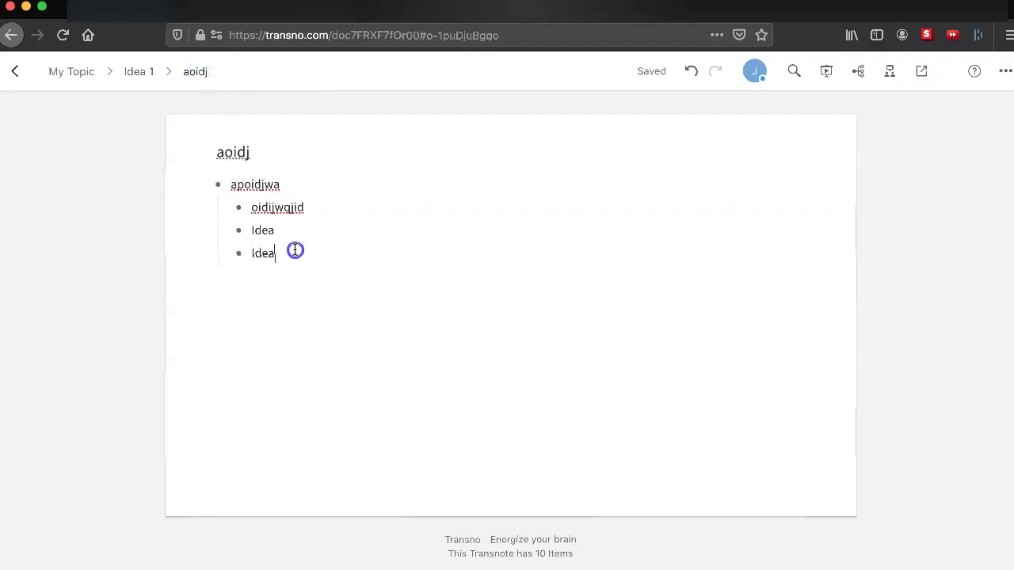
Show aoidj as a mind map and add another "Idea" node after the last one under apoidjwa.
{"action": "left_click", "coordinate": [859, 75]}
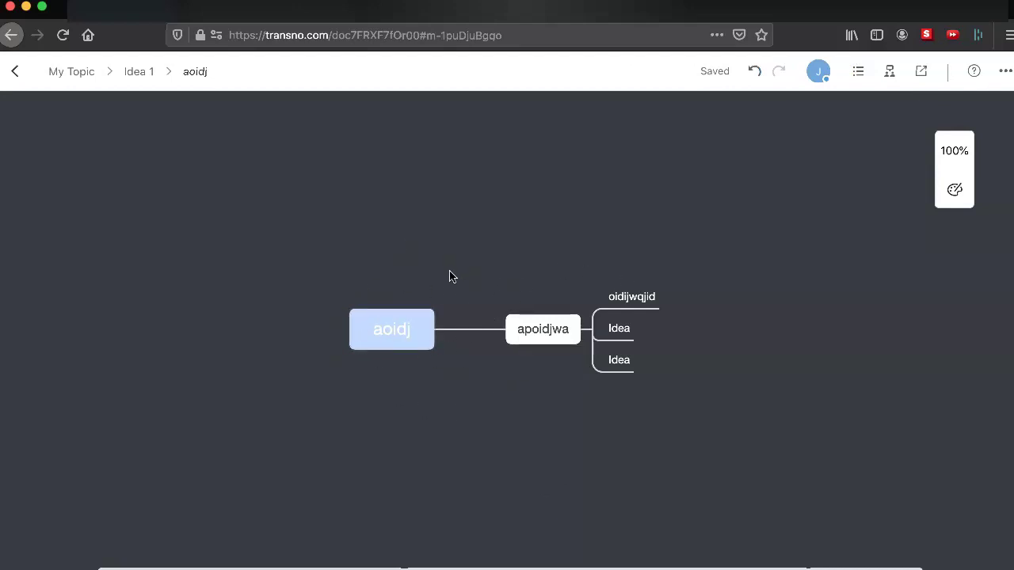
{"action": "left_click", "coordinate": [618, 374]}
{"action": "key", "text": "Return"}
{"action": "type", "text": "Idea"}
{"action": "left_click", "coordinate": [455, 337]}
{"action": "mouse_move", "coordinate": [1004, 152]}
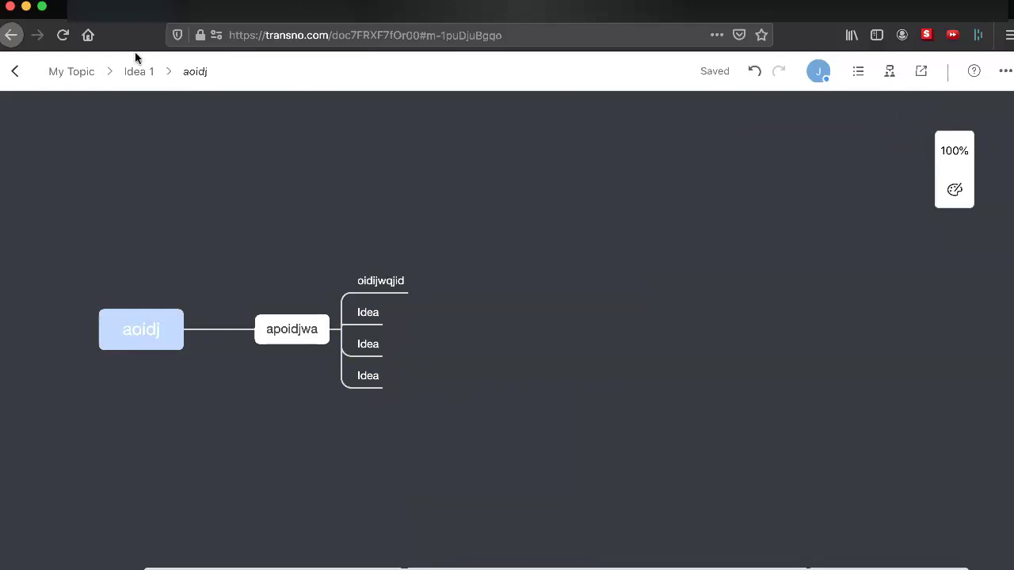
Show the whole Idea 1 document and switch it back from mind map to outline, ready to edit the empty top-level item.
{"action": "left_click", "coordinate": [133, 79]}
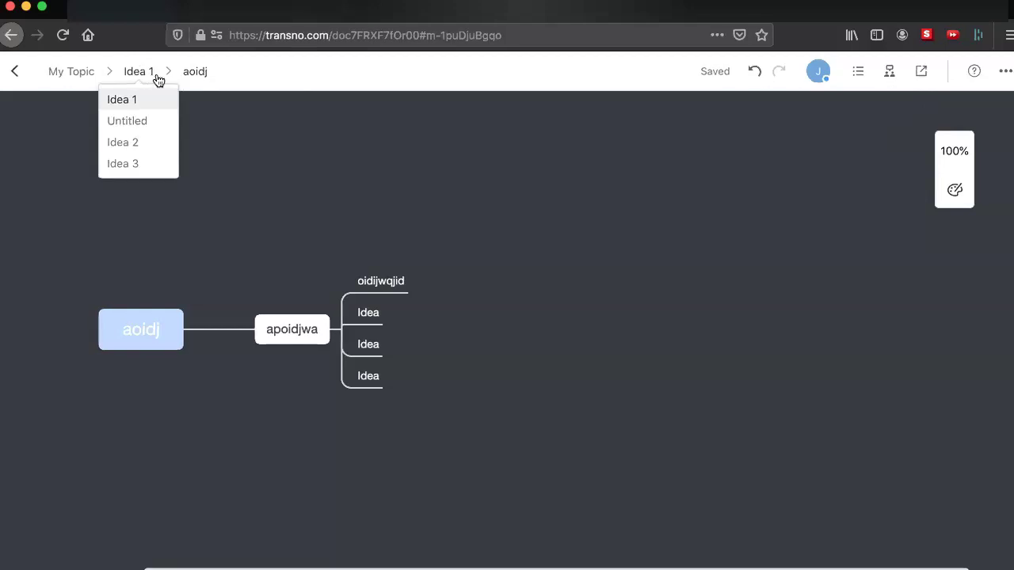
{"action": "left_click", "coordinate": [146, 74]}
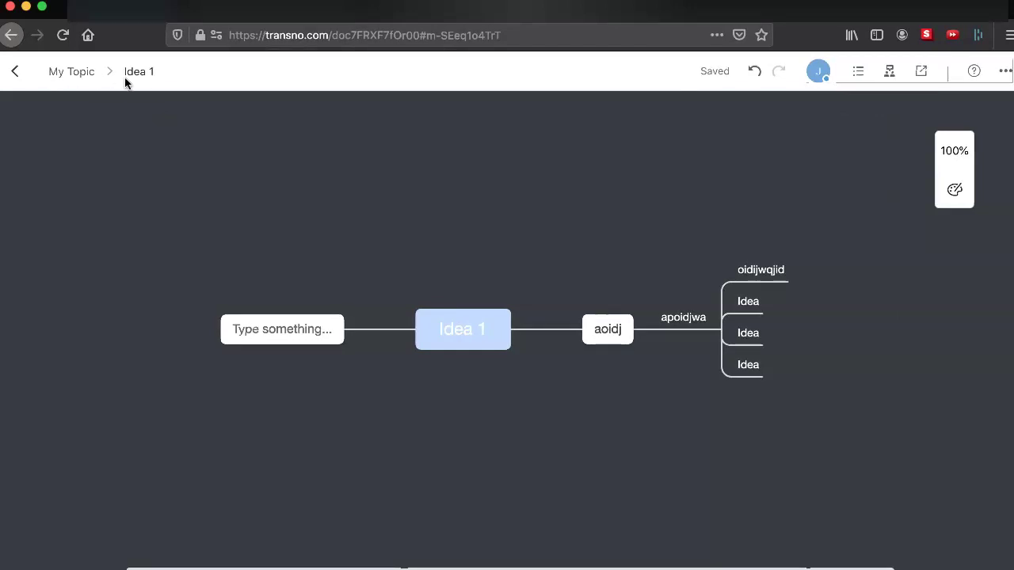
{"action": "left_click", "coordinate": [858, 72]}
{"action": "left_click", "coordinate": [329, 327]}
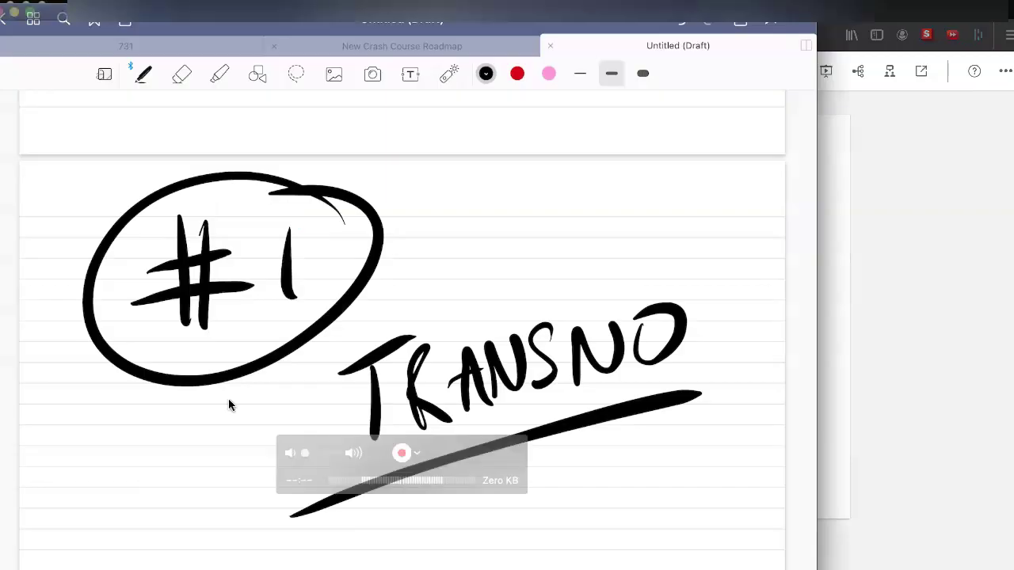
Review the criteria diagram in the handwritten notes and return to Transno.
{"action": "scroll", "coordinate": [255, 396], "scroll_direction": "down", "scroll_amount": 10}
{"action": "scroll", "coordinate": [255, 400], "scroll_direction": "up", "scroll_amount": 10}
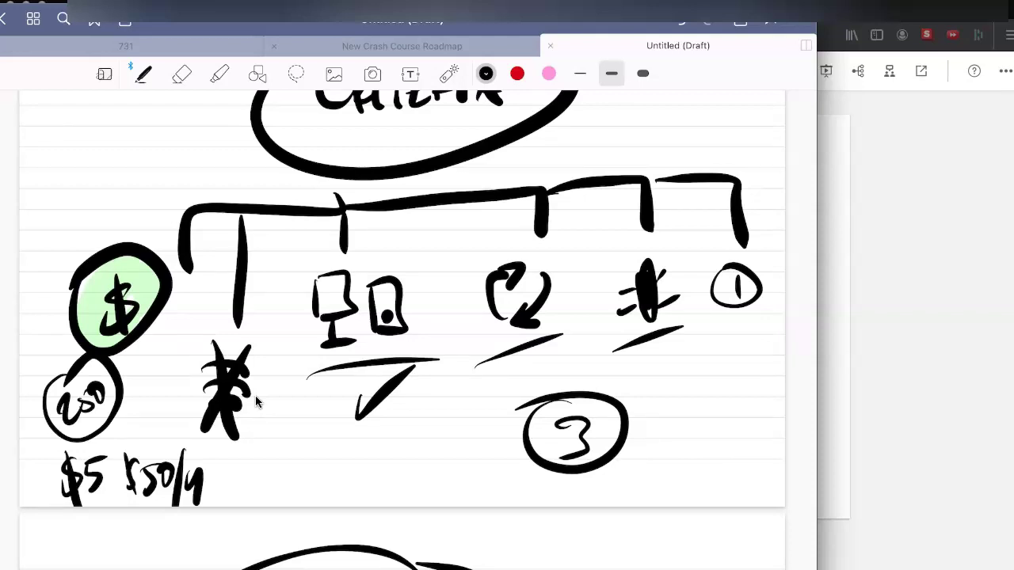
{"action": "left_click", "coordinate": [1000, 331]}
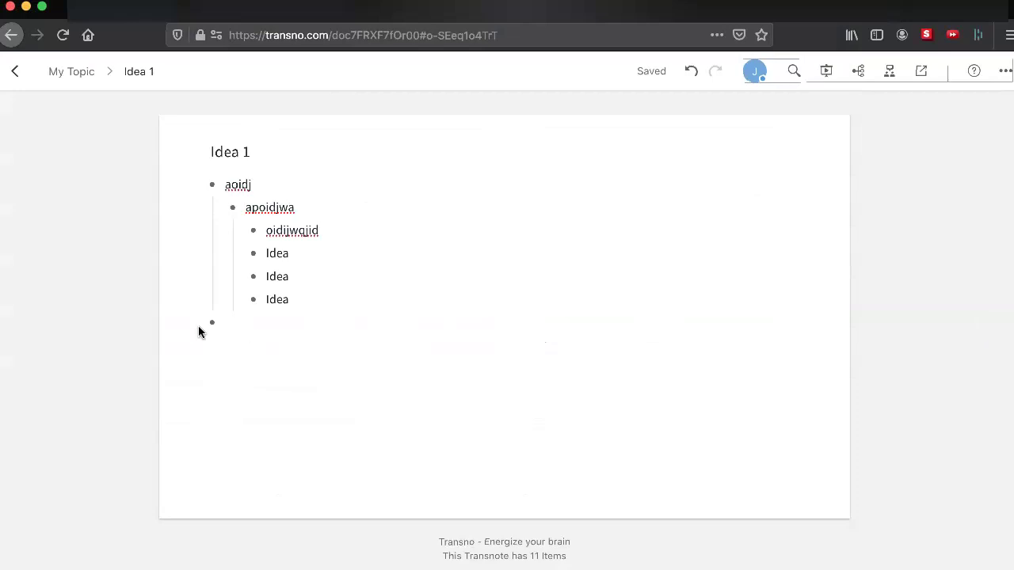
Enter "Idea" in the empty top-level item of Idea 1 and add an empty indented child beneath it.
{"action": "type", "text": "Idea"}
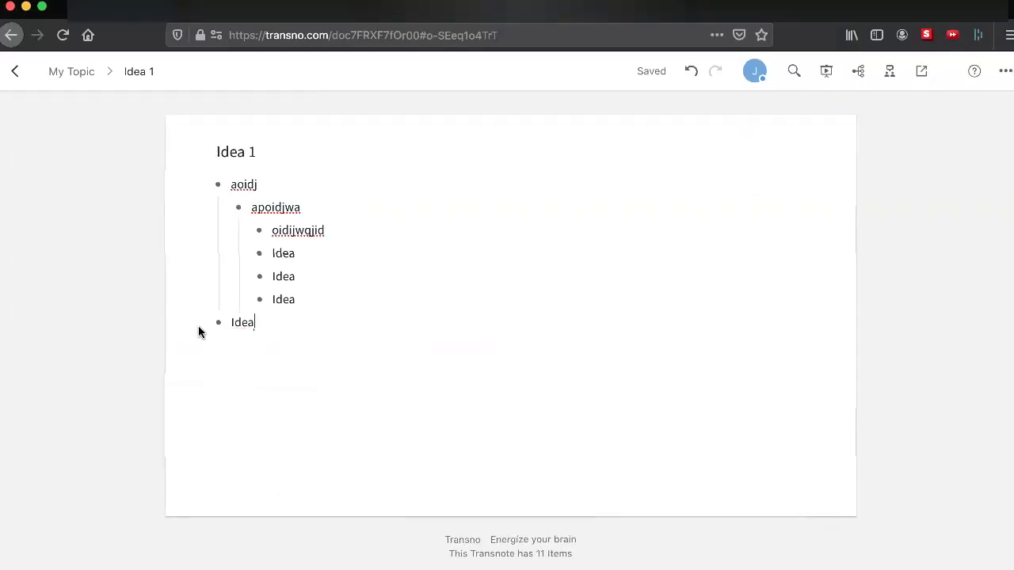
{"action": "key", "text": "Return"}
{"action": "key", "text": "Tab"}
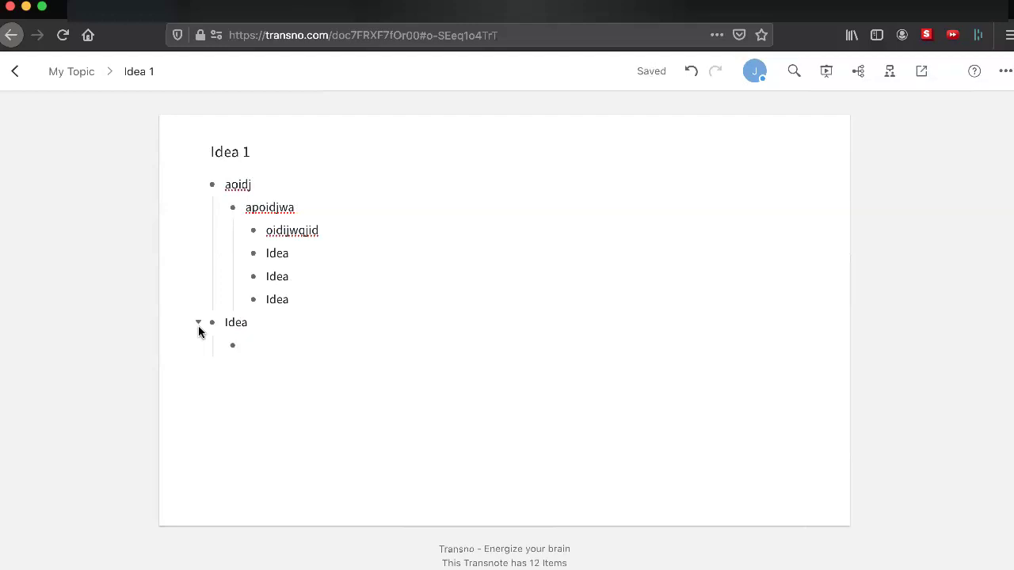
{"action": "key", "text": "shift+Tab"}
{"action": "key", "text": "Tab"}
Examine the Idea 1 document's additional options, including view settings, export, print and page history.
{"action": "left_click", "coordinate": [1005, 78]}
{"action": "left_click", "coordinate": [1006, 79]}
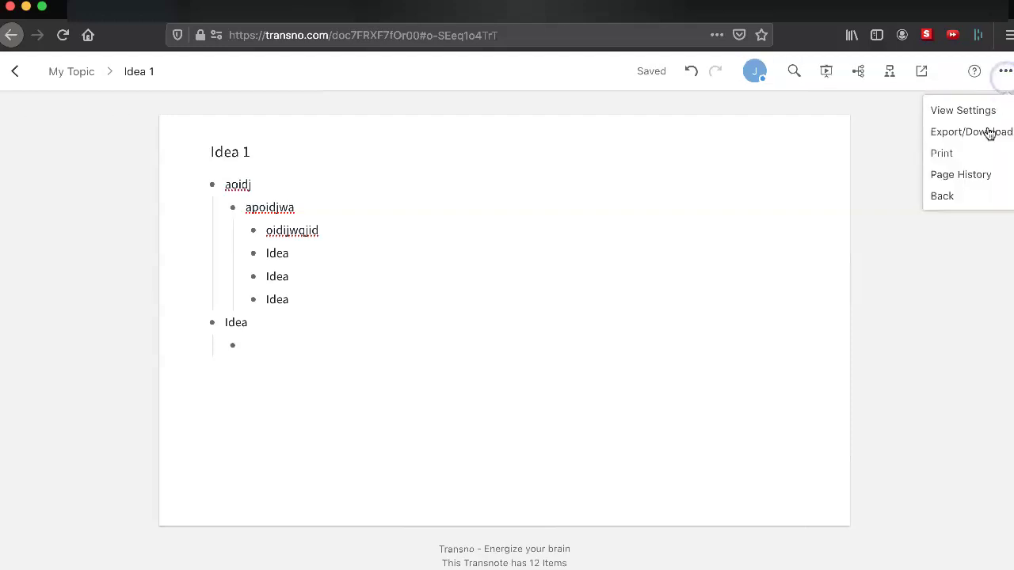
{"action": "left_click", "coordinate": [966, 333]}
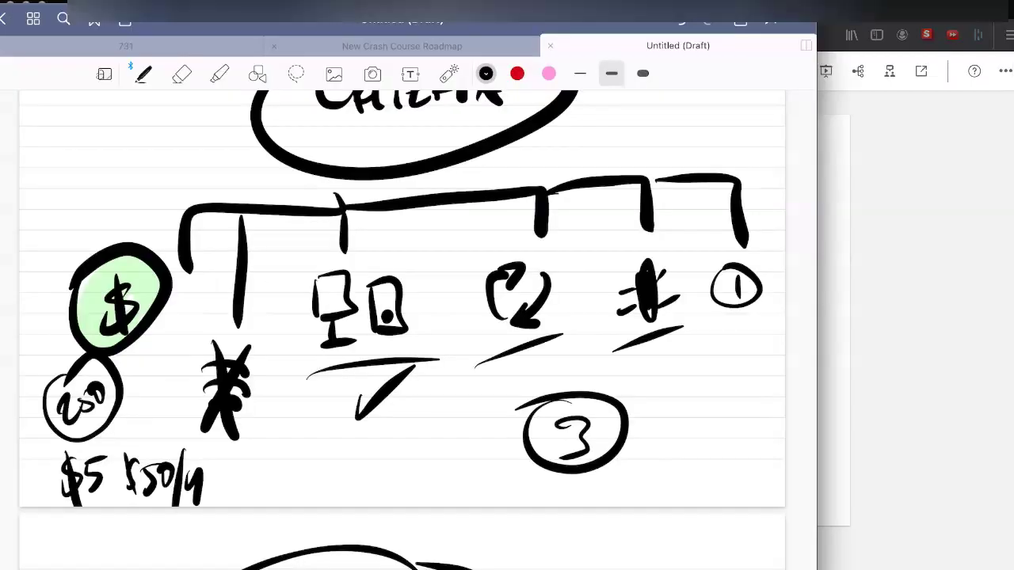
In the handwritten notes, draw a large downward arrow and an envelope beside it on the blank page after TRANSNO.
{"action": "scroll", "coordinate": [402, 330], "scroll_direction": "down", "scroll_amount": 15}
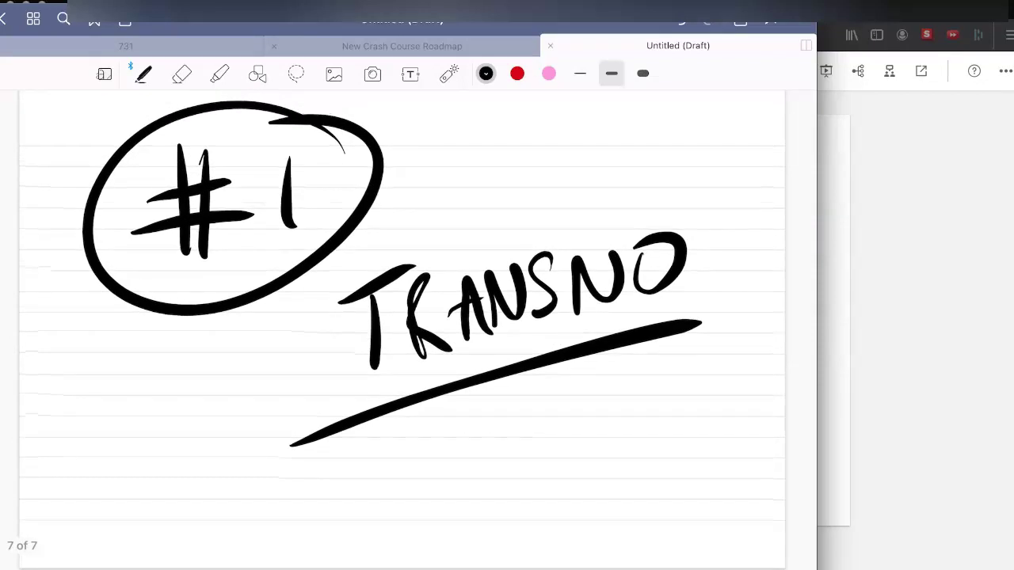
{"action": "scroll", "coordinate": [402, 316], "scroll_direction": "down", "scroll_amount": 10}
{"action": "mouse_move", "coordinate": [392, 168]}
{"action": "left_mouse_down"}
{"action": "mouse_move", "coordinate": [388, 358]}
{"action": "mouse_move", "coordinate": [419, 360]}
{"action": "mouse_move", "coordinate": [363, 368]}
{"action": "left_mouse_up"}
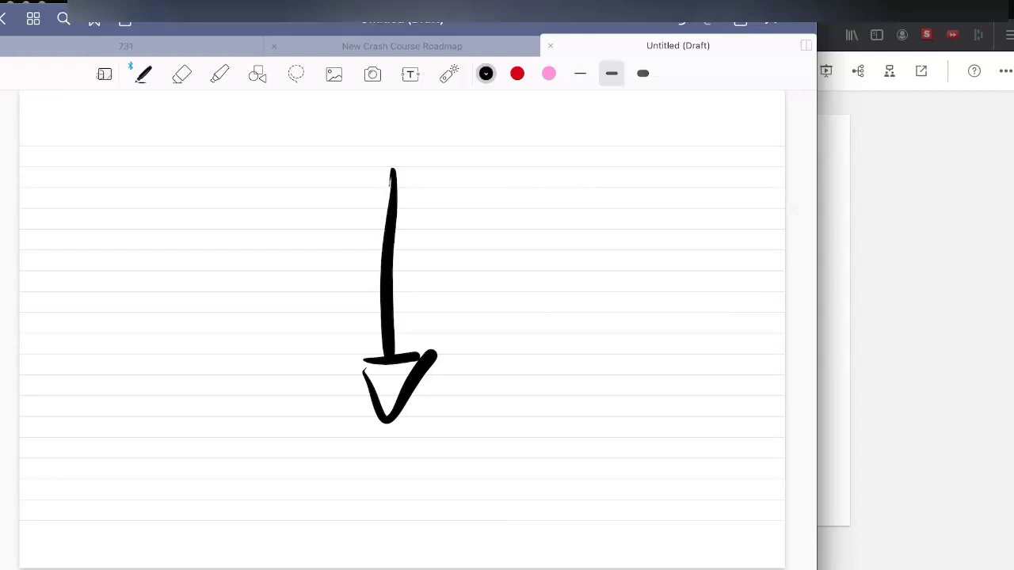
{"action": "mouse_move", "coordinate": [507, 225]}
{"action": "left_mouse_down"}
{"action": "mouse_move", "coordinate": [519, 382]}
{"action": "mouse_move", "coordinate": [584, 368]}
{"action": "mouse_move", "coordinate": [561, 363]}
{"action": "left_mouse_up"}
{"action": "mouse_move", "coordinate": [513, 238]}
{"action": "left_mouse_down"}
{"action": "mouse_move", "coordinate": [581, 283]}
{"action": "mouse_move", "coordinate": [665, 216]}
{"action": "left_mouse_up"}
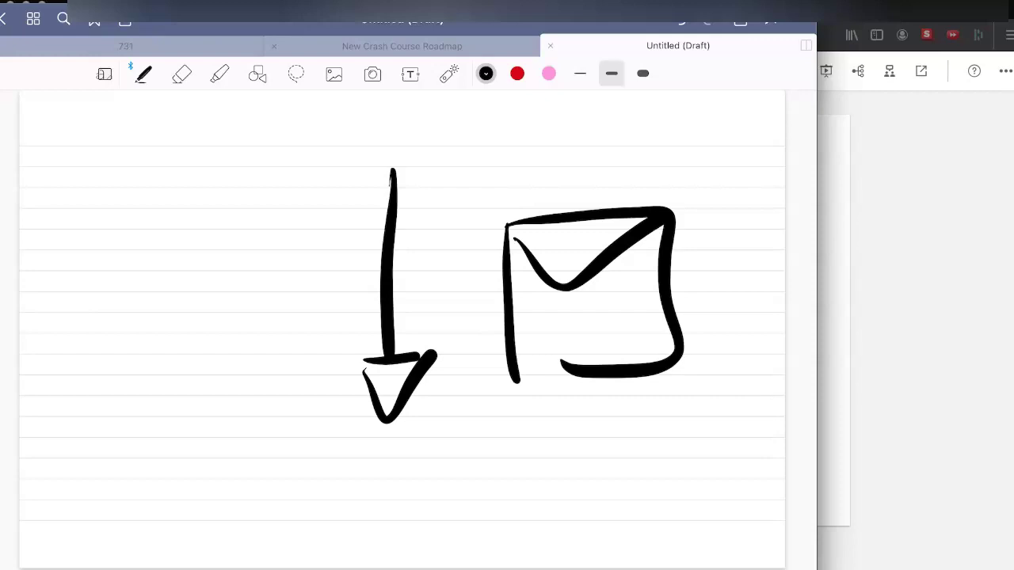
Sketch a thumbs-up hand on the other side of the downward arrow and circle it with a large oval.
{"action": "left_click_drag", "start_coordinate": [122, 339], "coordinate": [159, 417]}
{"action": "mouse_move", "coordinate": [123, 341]}
{"action": "left_mouse_down"}
{"action": "mouse_move", "coordinate": [150, 329]}
{"action": "mouse_move", "coordinate": [155, 402]}
{"action": "left_mouse_up"}
{"action": "mouse_move", "coordinate": [152, 326]}
{"action": "left_mouse_down"}
{"action": "mouse_move", "coordinate": [242, 328]}
{"action": "mouse_move", "coordinate": [193, 385]}
{"action": "left_mouse_up"}
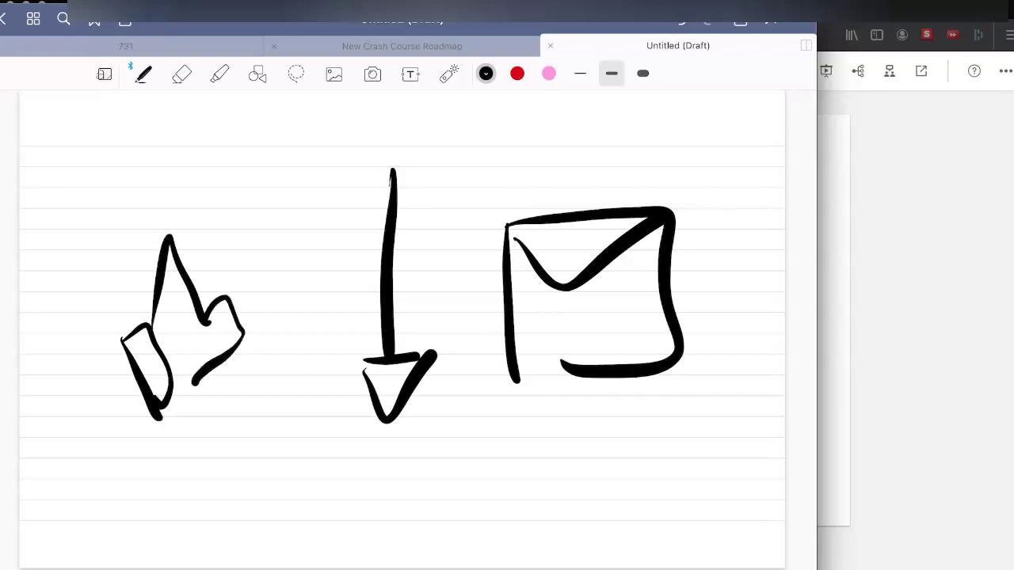
{"action": "mouse_move", "coordinate": [194, 223]}
{"action": "left_mouse_down"}
{"action": "mouse_move", "coordinate": [198, 455]}
{"action": "mouse_move", "coordinate": [165, 183]}
{"action": "left_mouse_up"}
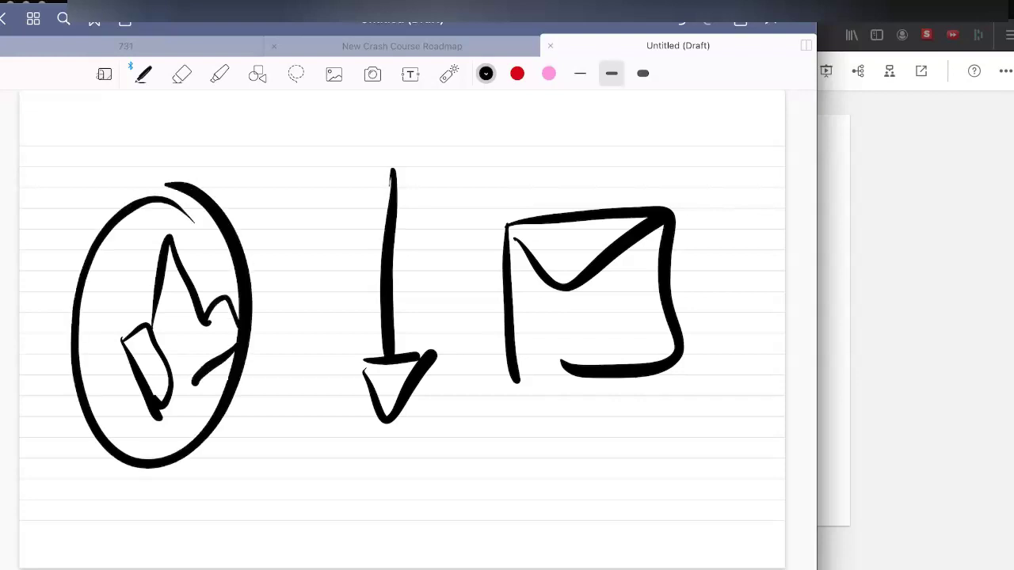